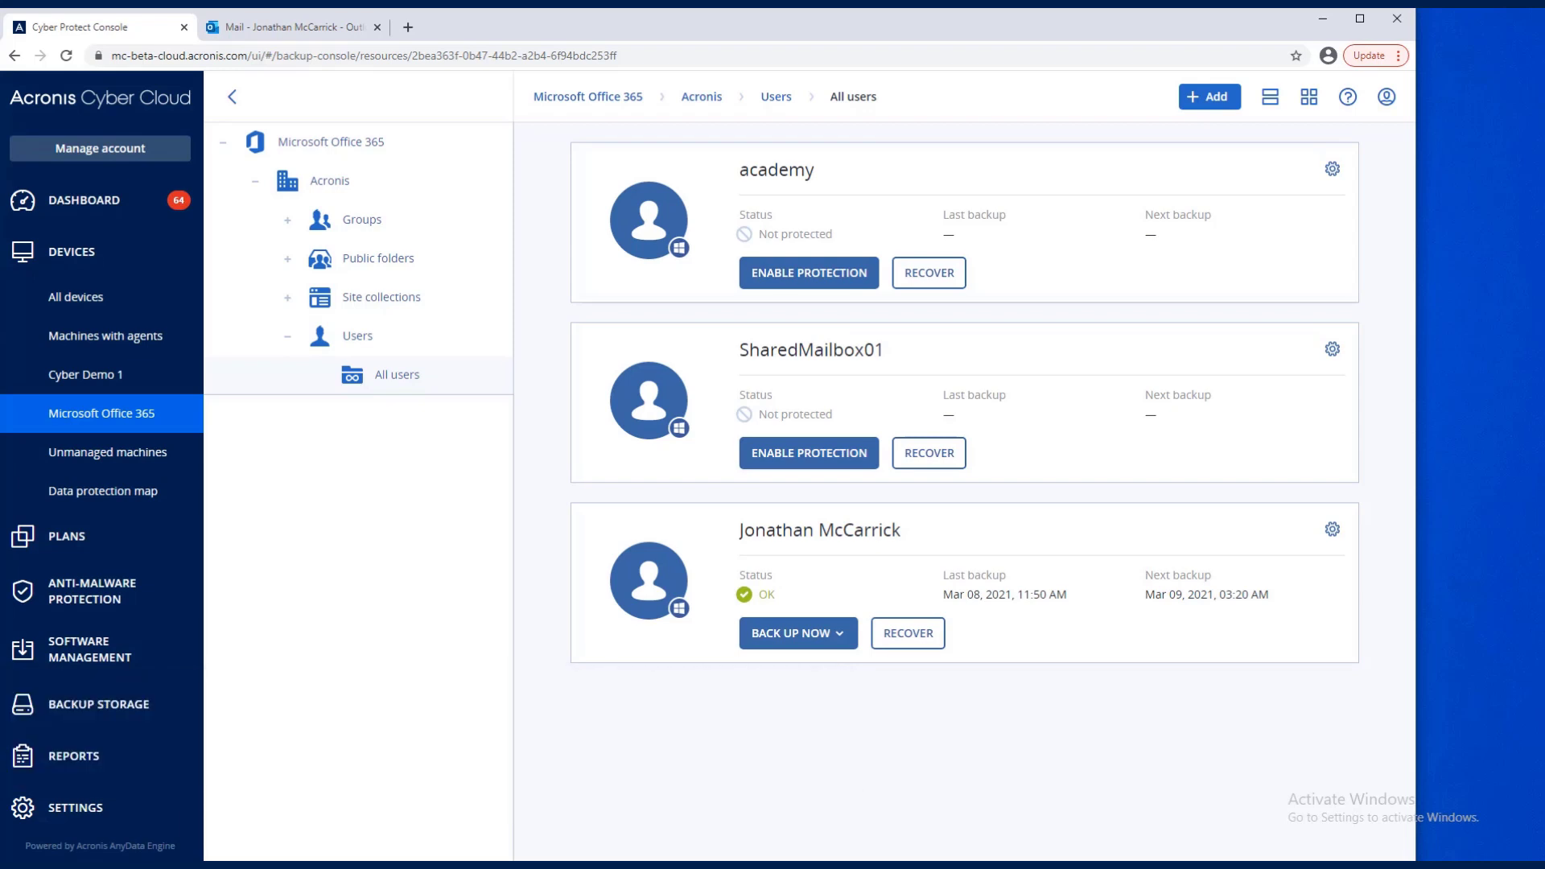
# Review the Office 365 mailboxes to Cloud storage plan's settings and close it without changes
pyautogui.click(90, 539)
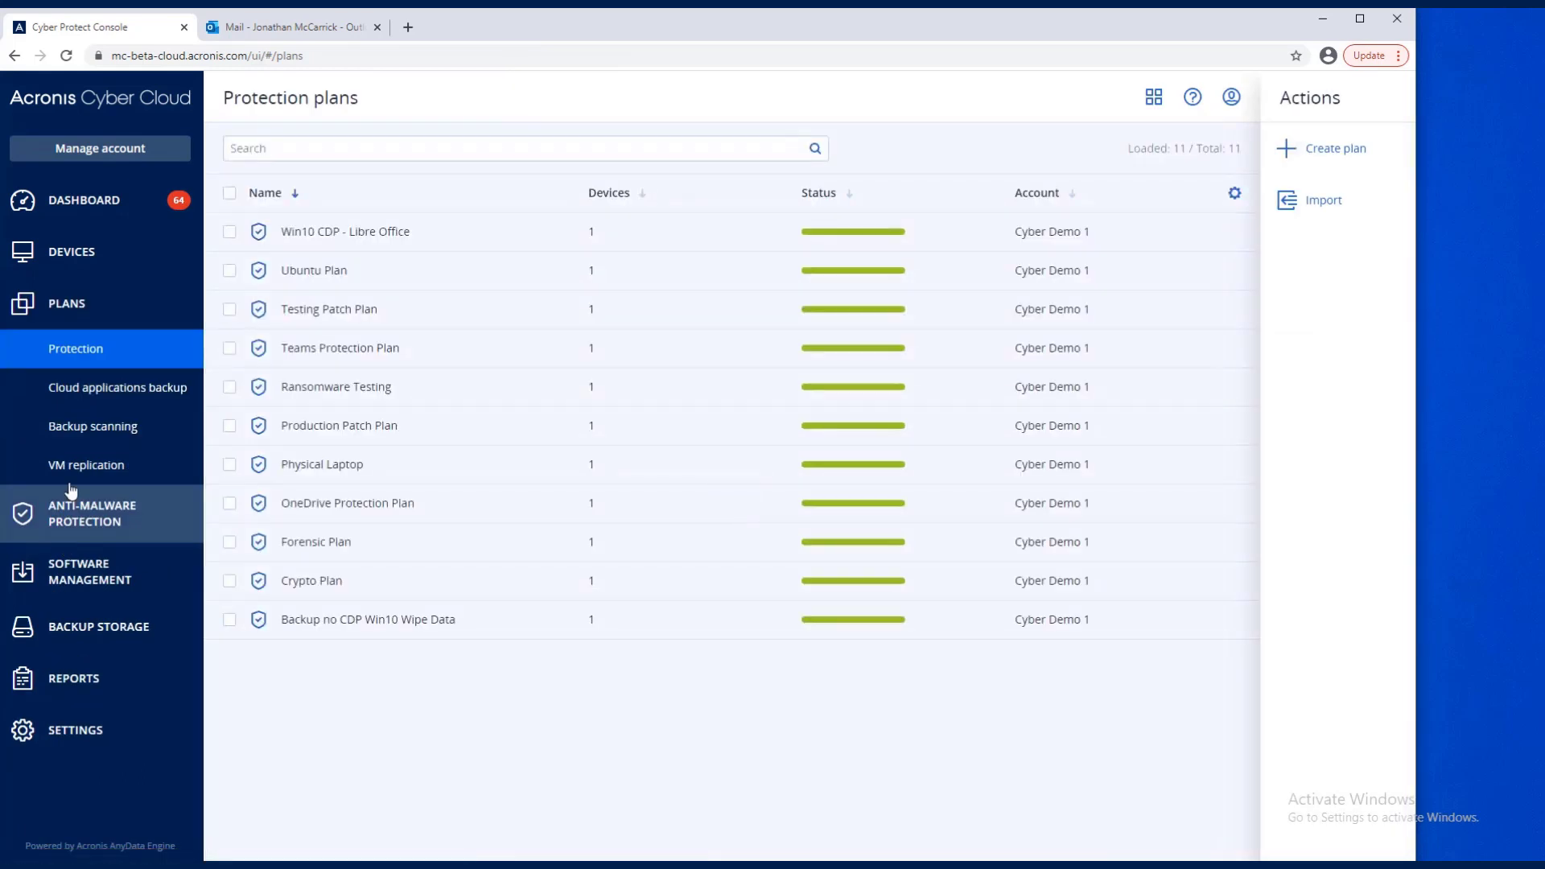
pyautogui.click(92, 387)
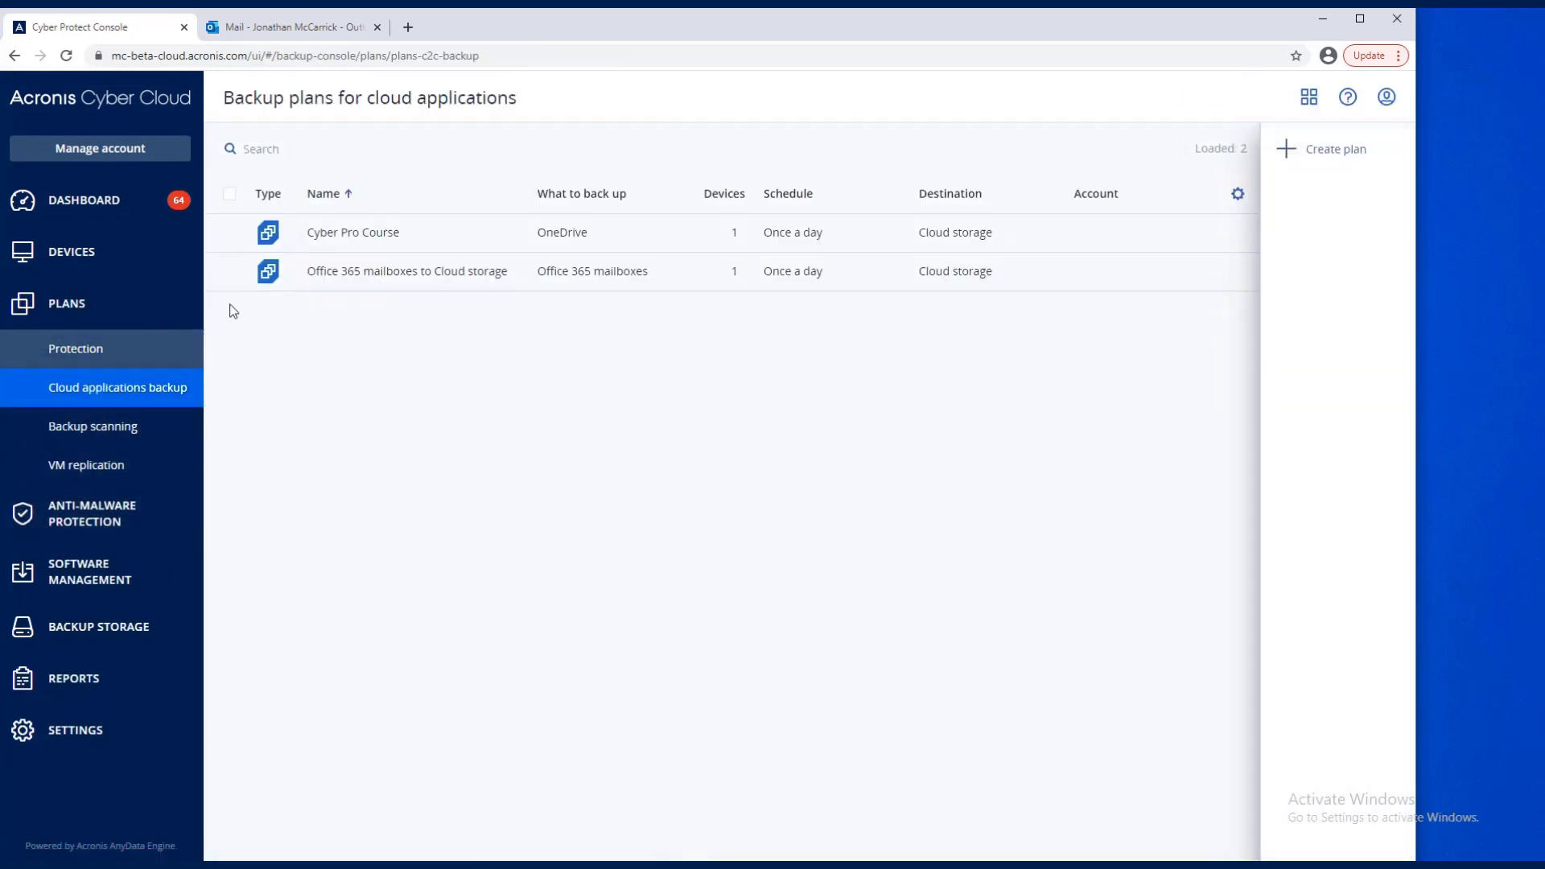
pyautogui.click(373, 272)
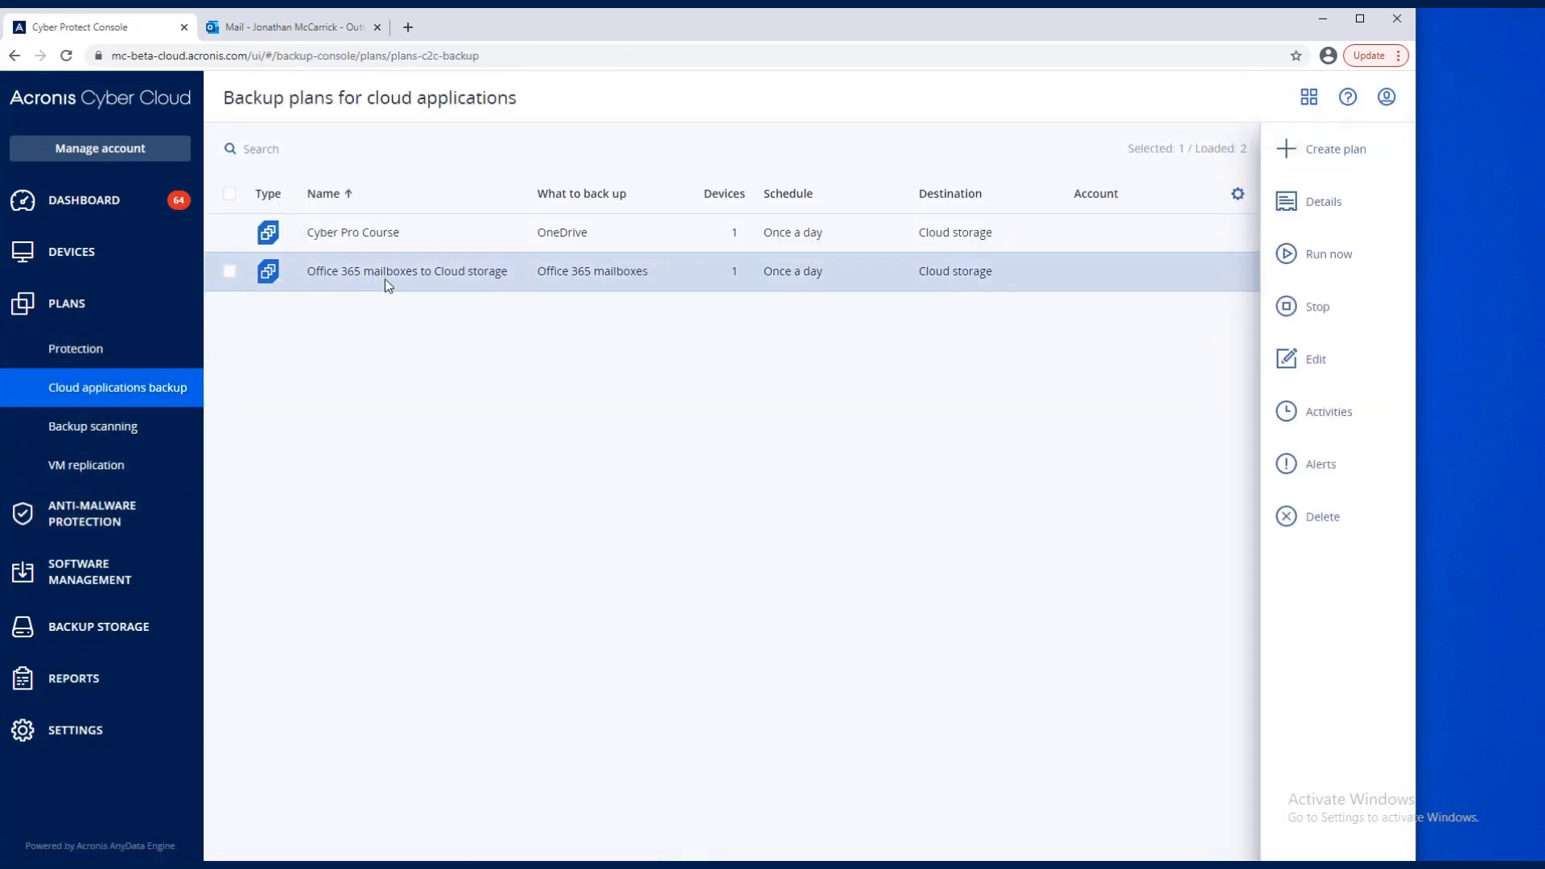
pyautogui.click(1312, 358)
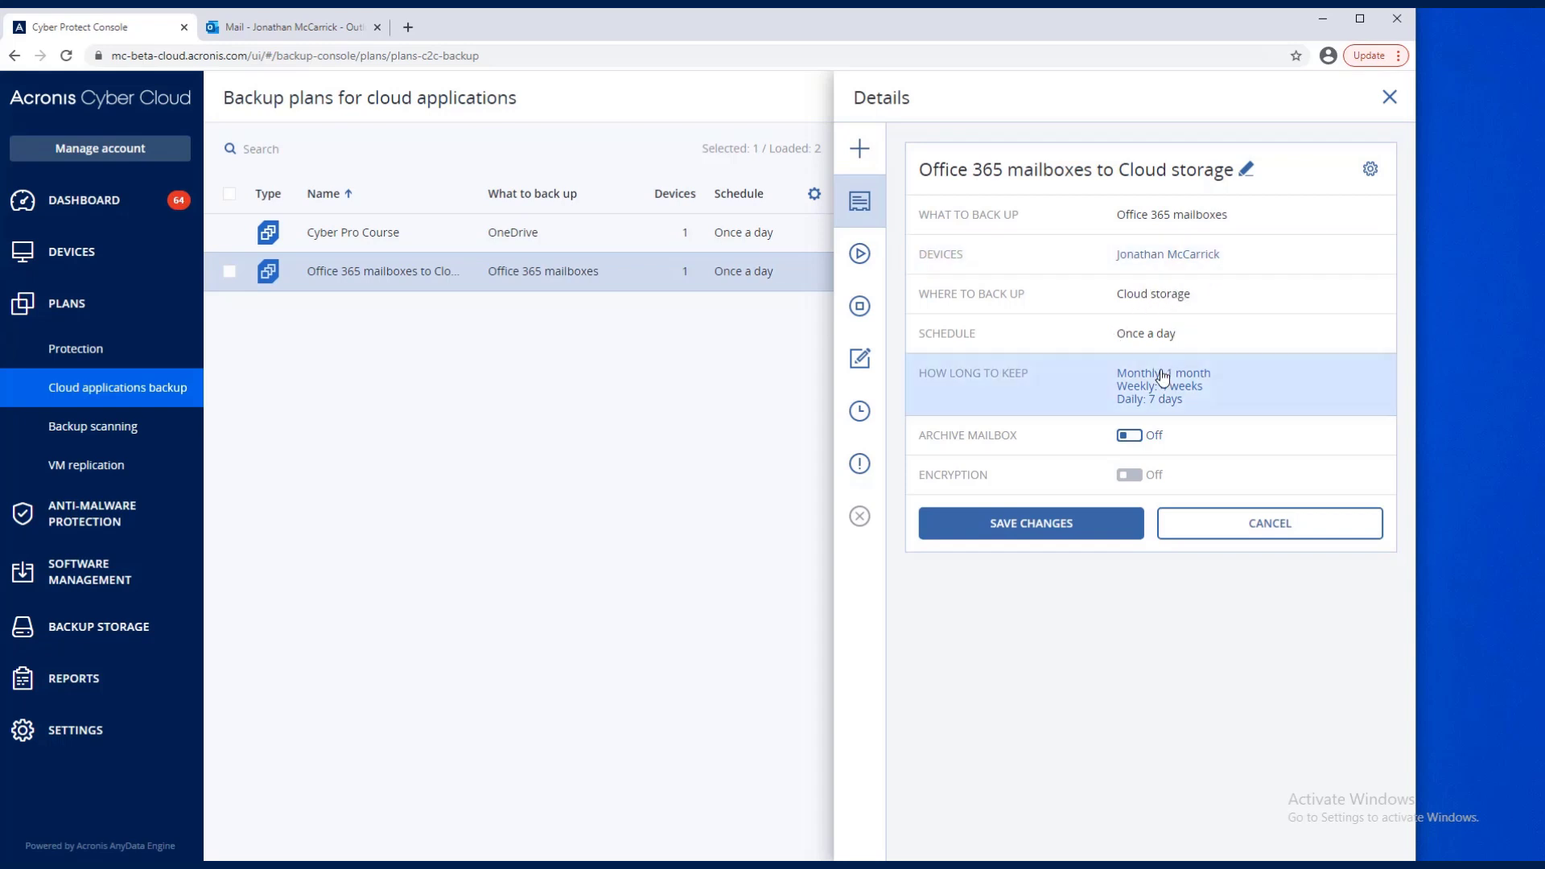
pyautogui.click(1255, 528)
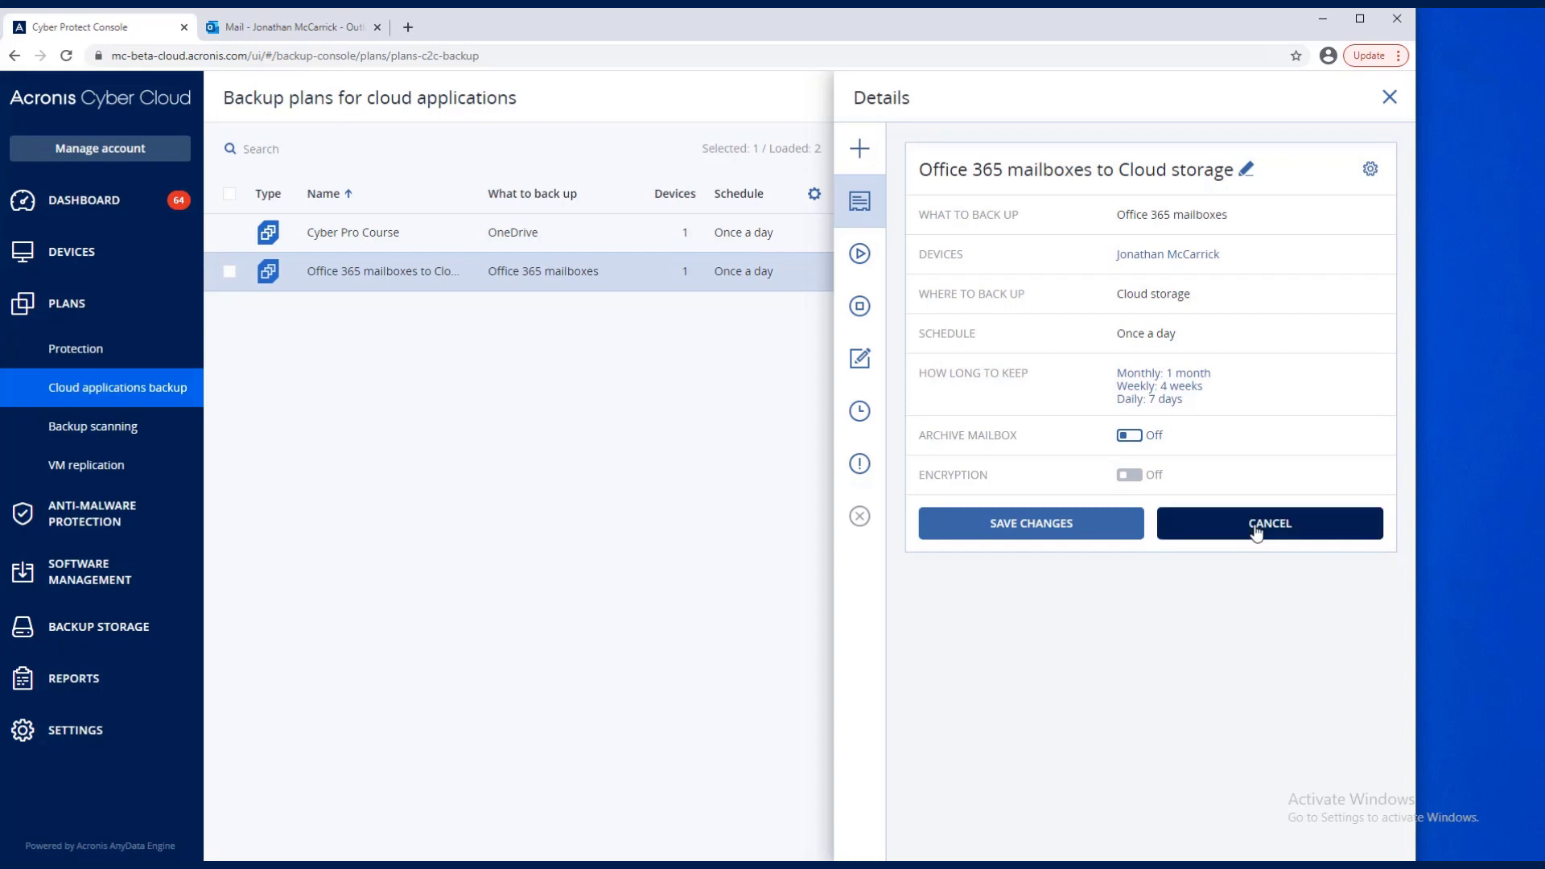
pyautogui.click(1387, 99)
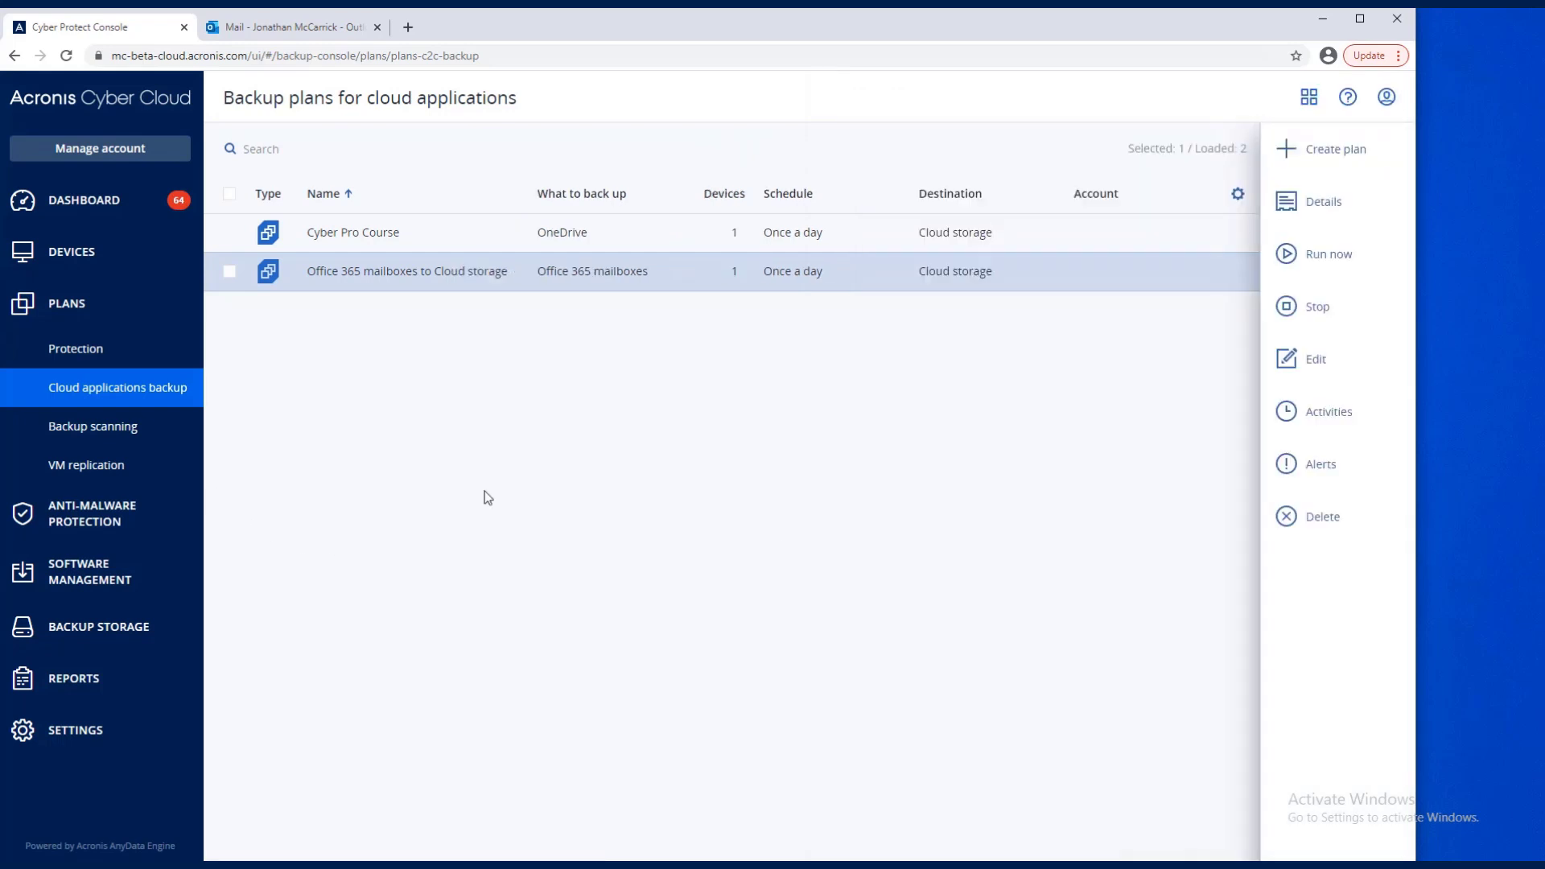
# List the three Microsoft Office 365 users and check the protected user's BACK UP NOW plan options
pyautogui.click(121, 263)
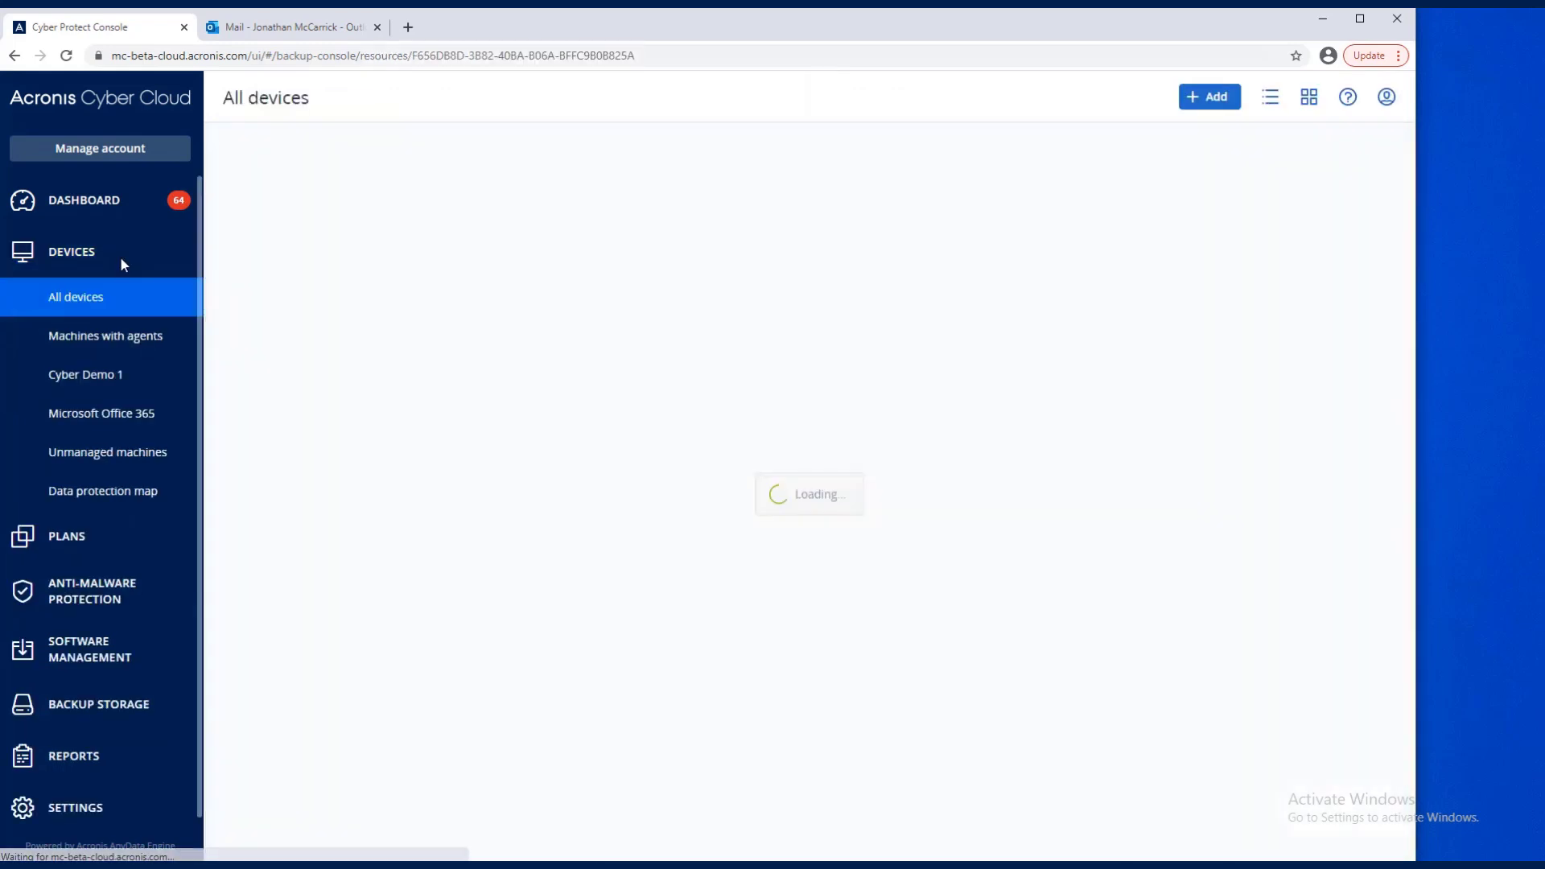
pyautogui.click(117, 412)
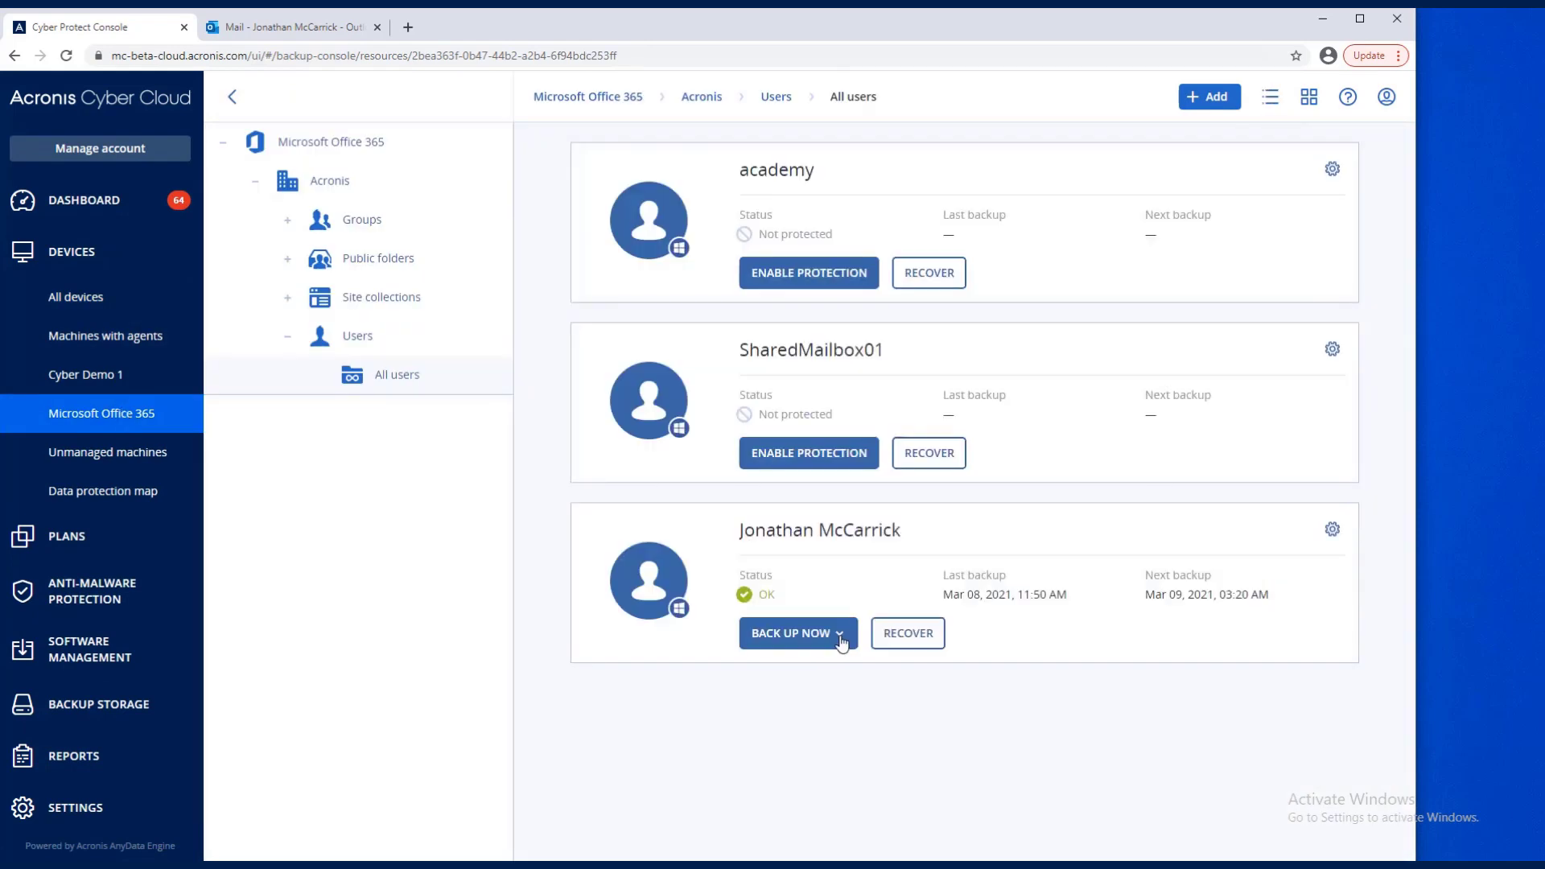
pyautogui.click(841, 637)
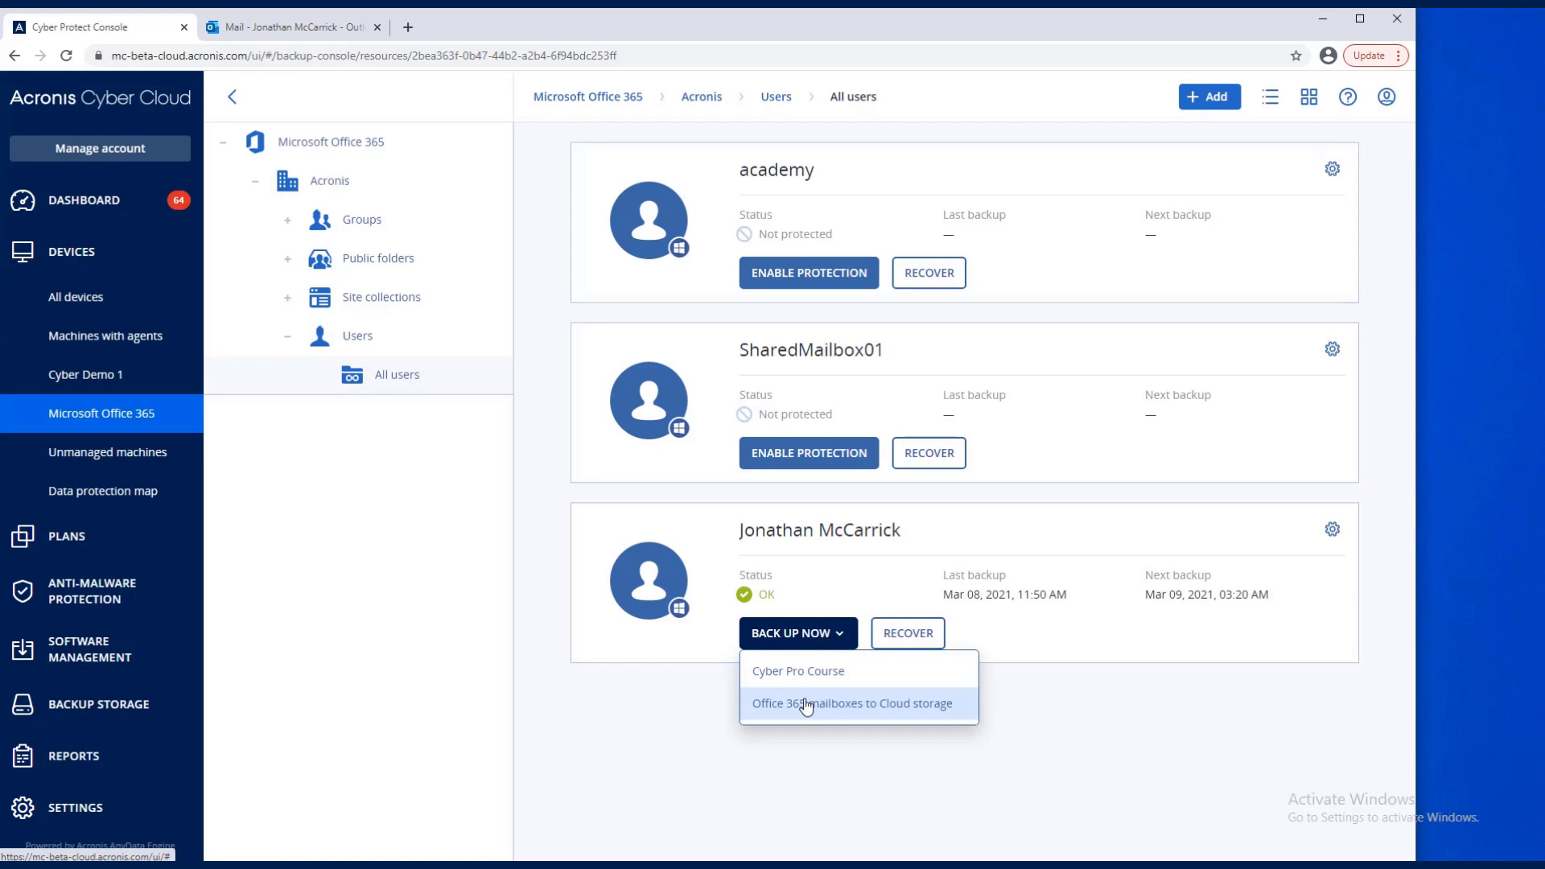
# Open the 'Steve Here for Cyber Professional Course' email in the Outlook inbox
pyautogui.click(304, 26)
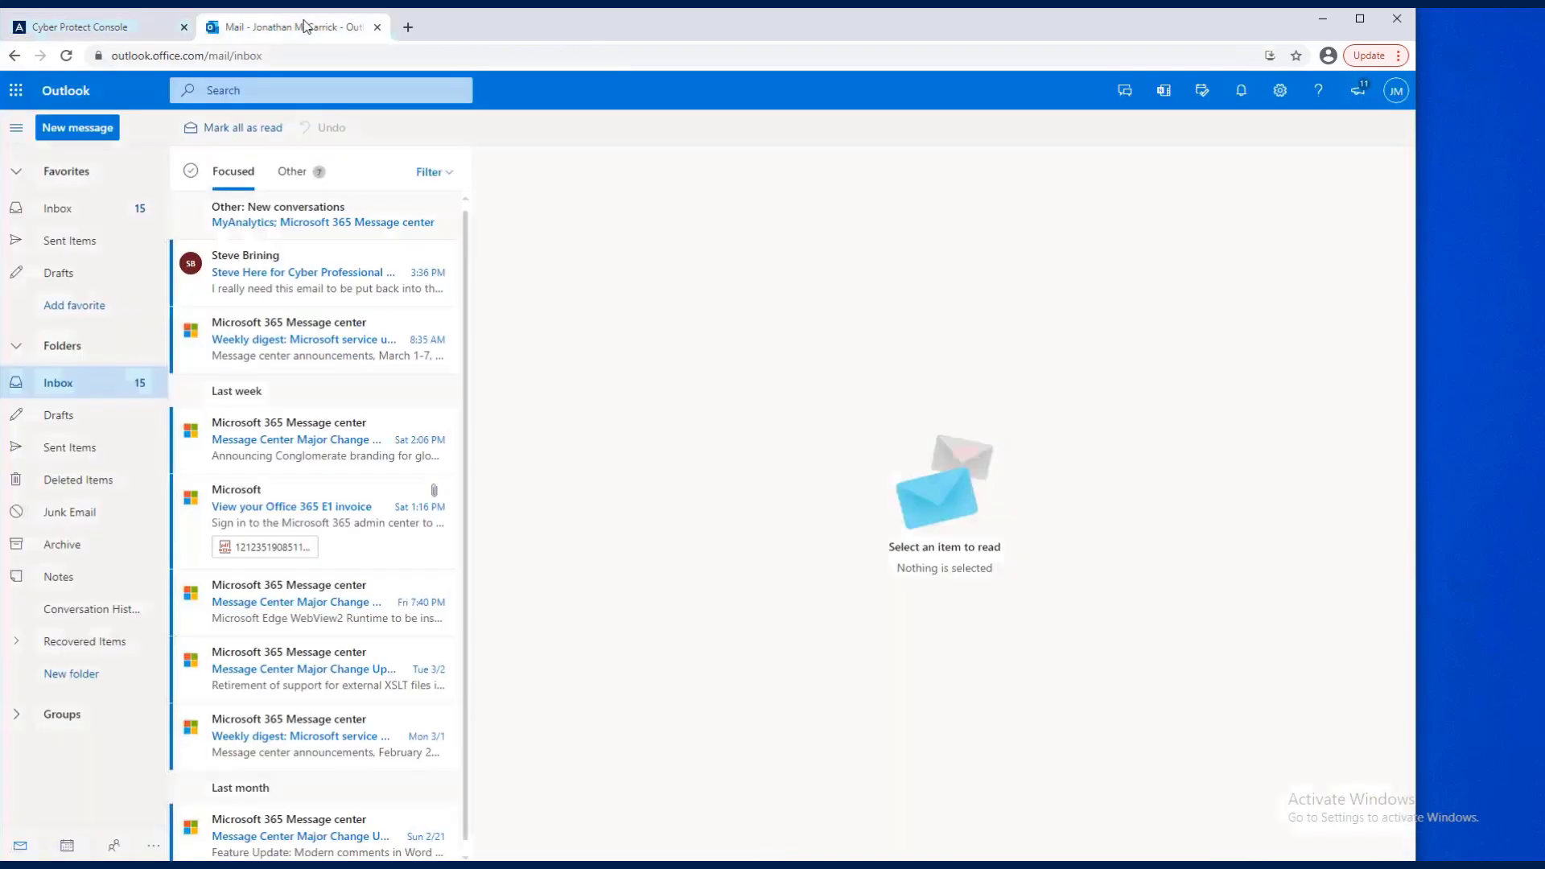
pyautogui.click(263, 276)
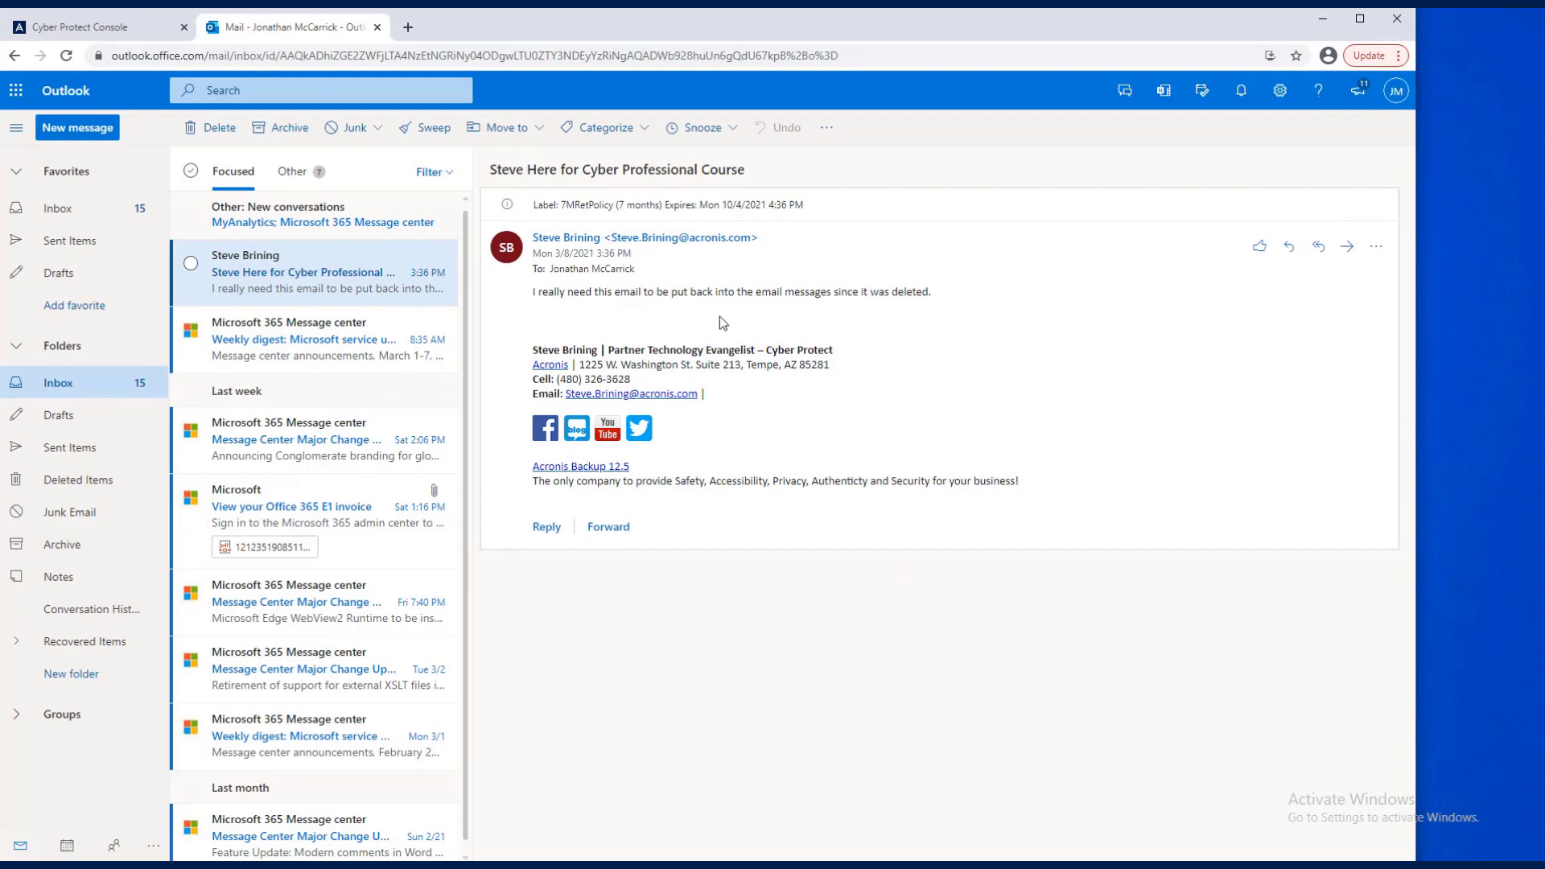
# Back up the user's mailbox now with the Office 365 mailboxes to Cloud storage plan
pyautogui.click(123, 29)
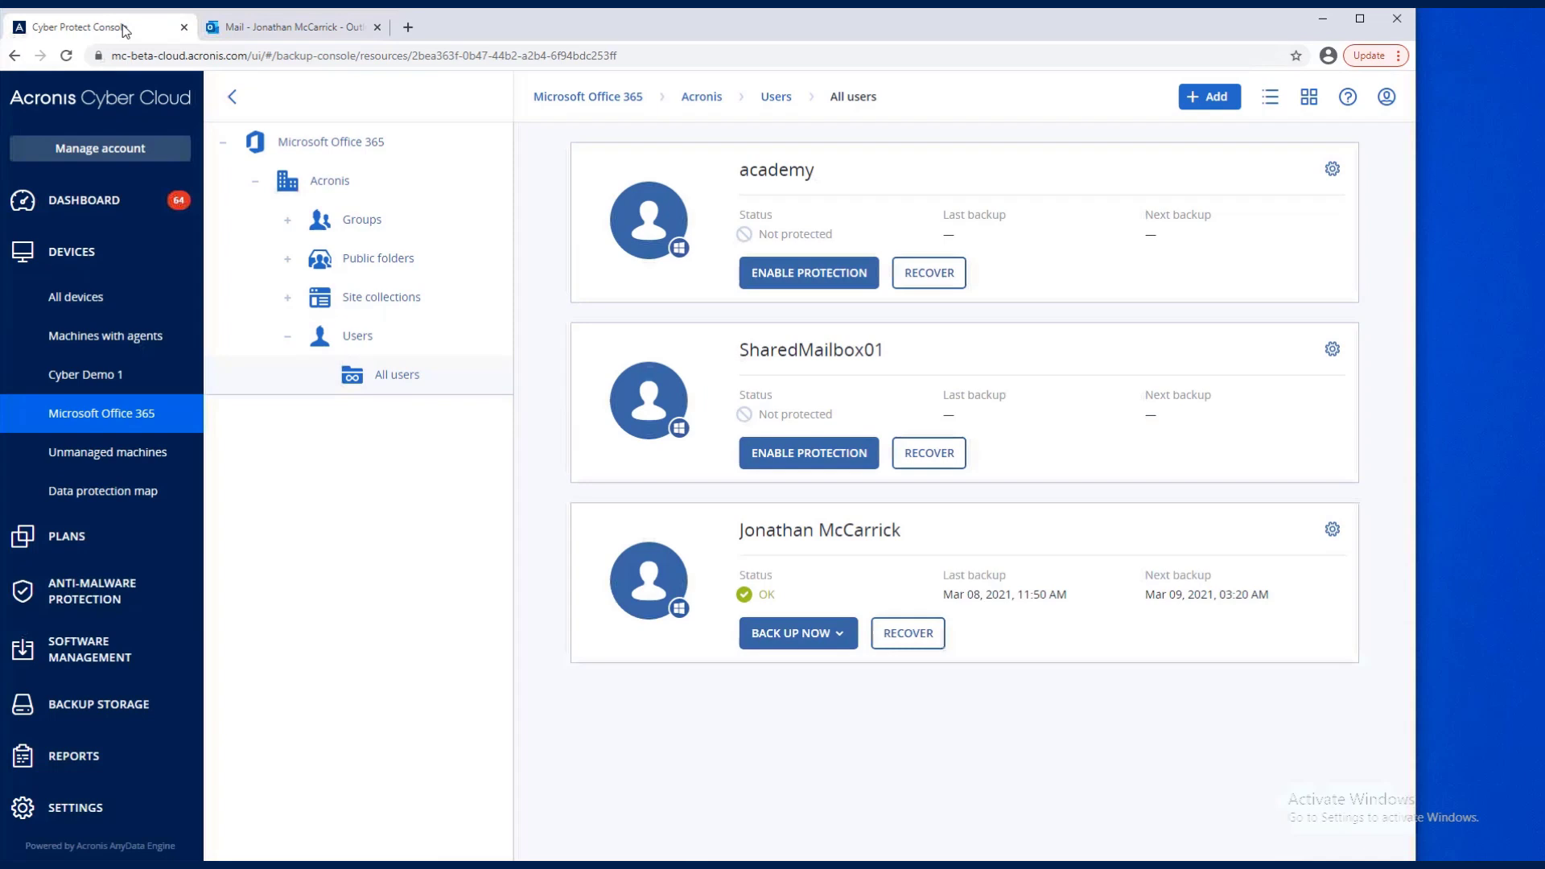
pyautogui.click(832, 637)
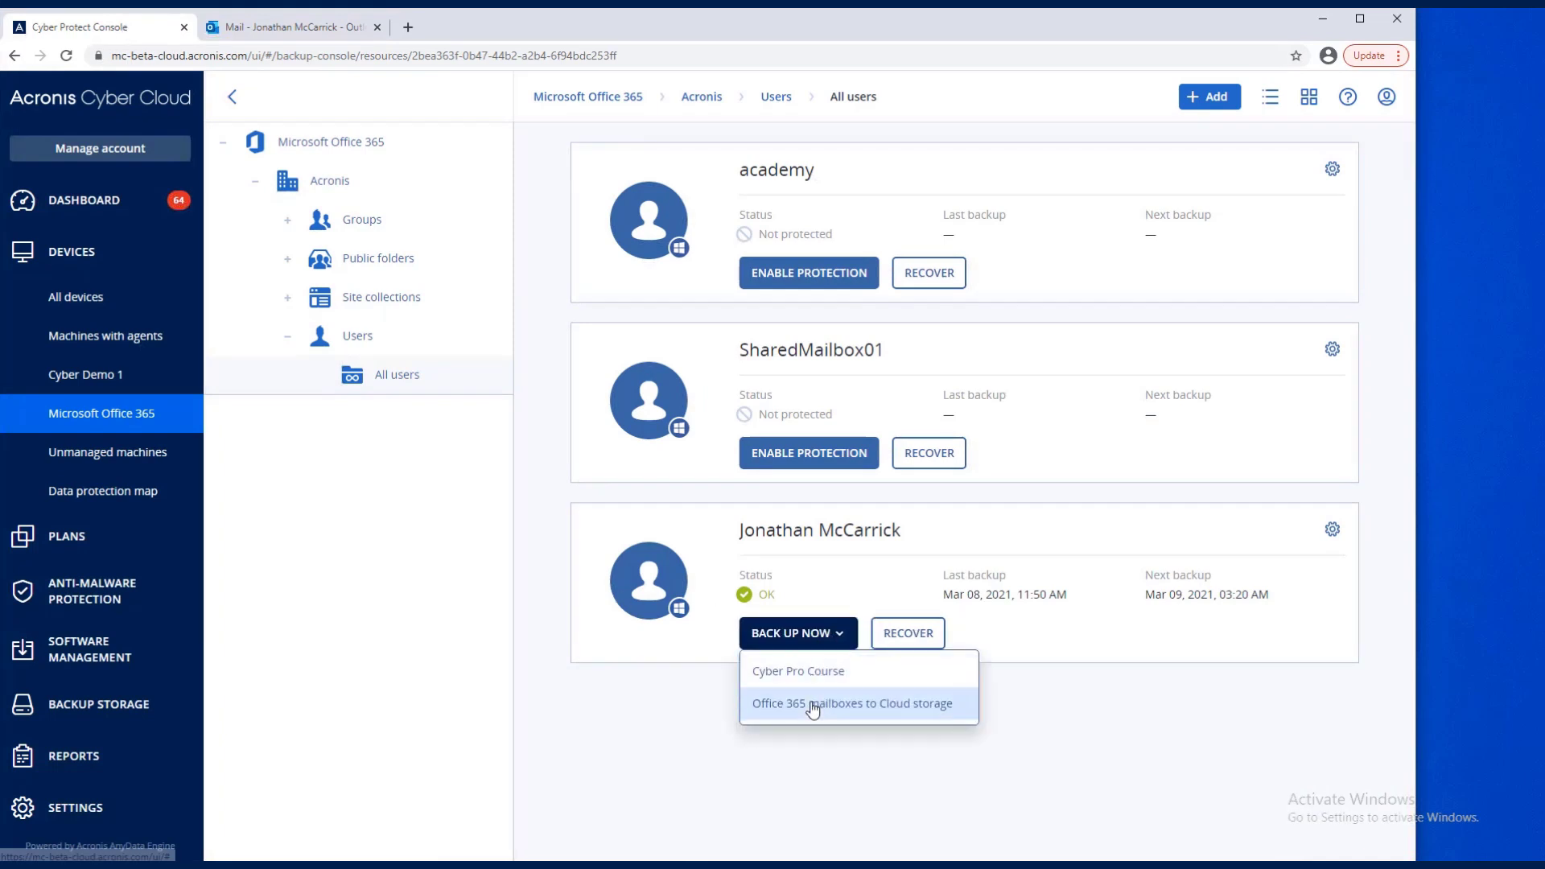
pyautogui.click(813, 705)
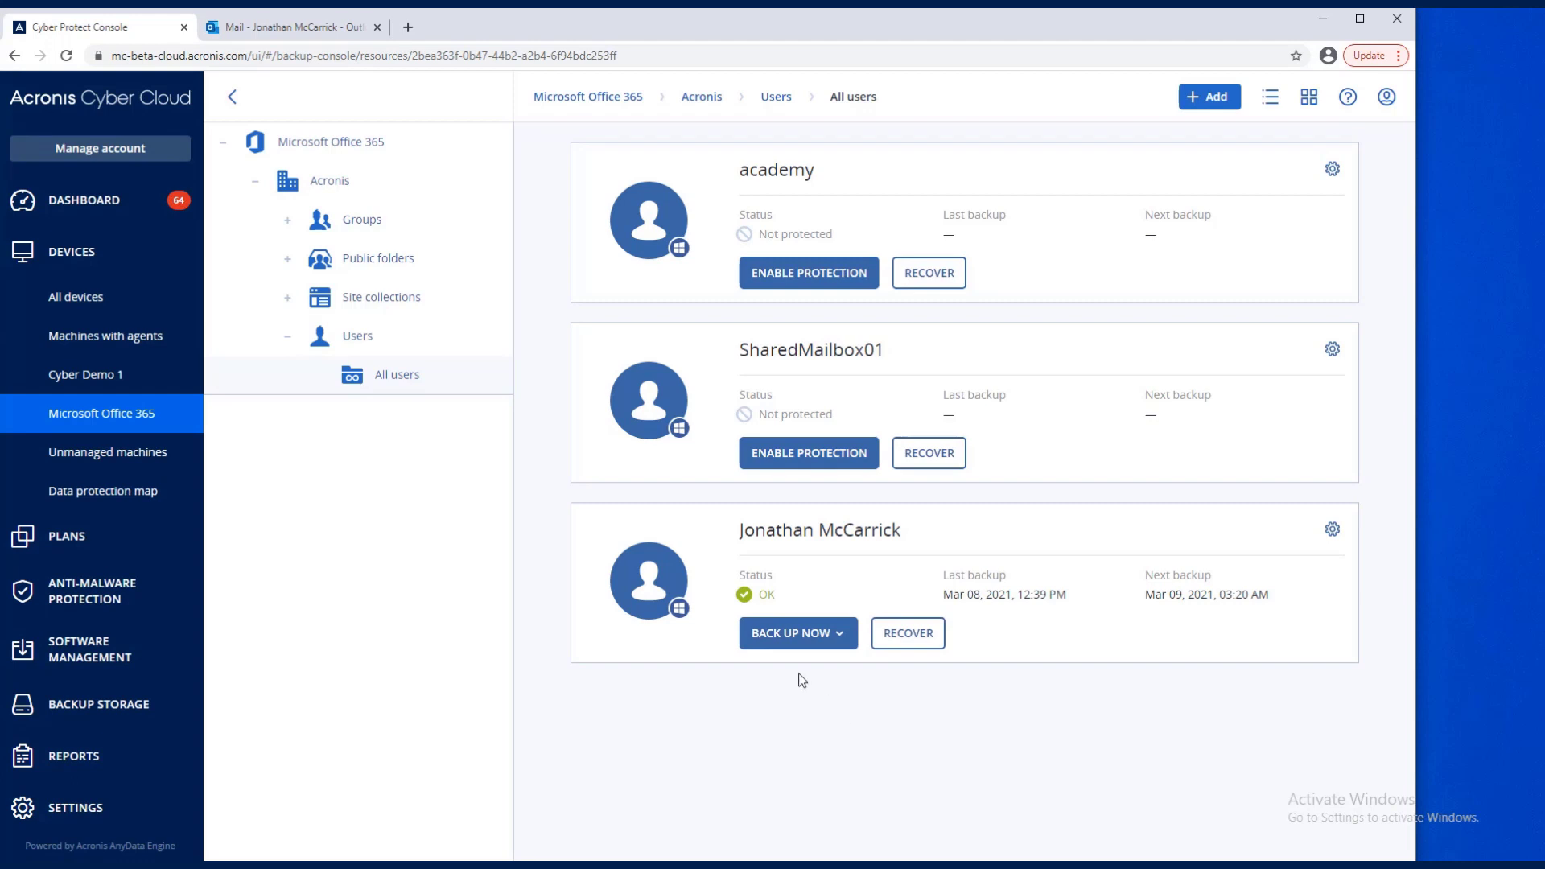
# Delete the Cyber Professional Course email from the Outlook inbox
pyautogui.click(305, 29)
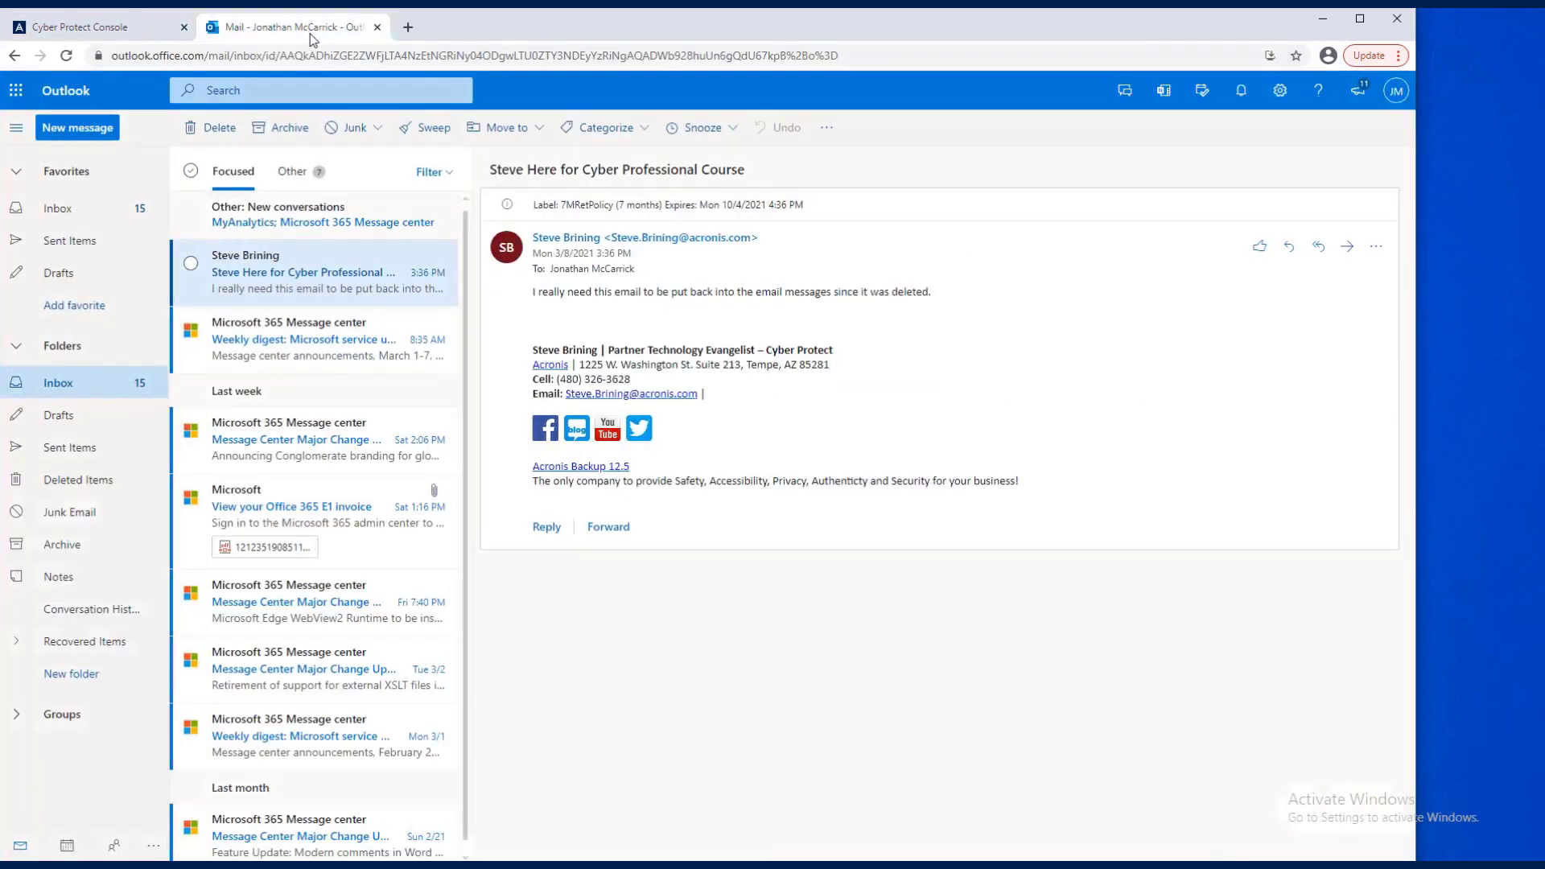
pyautogui.click(191, 264)
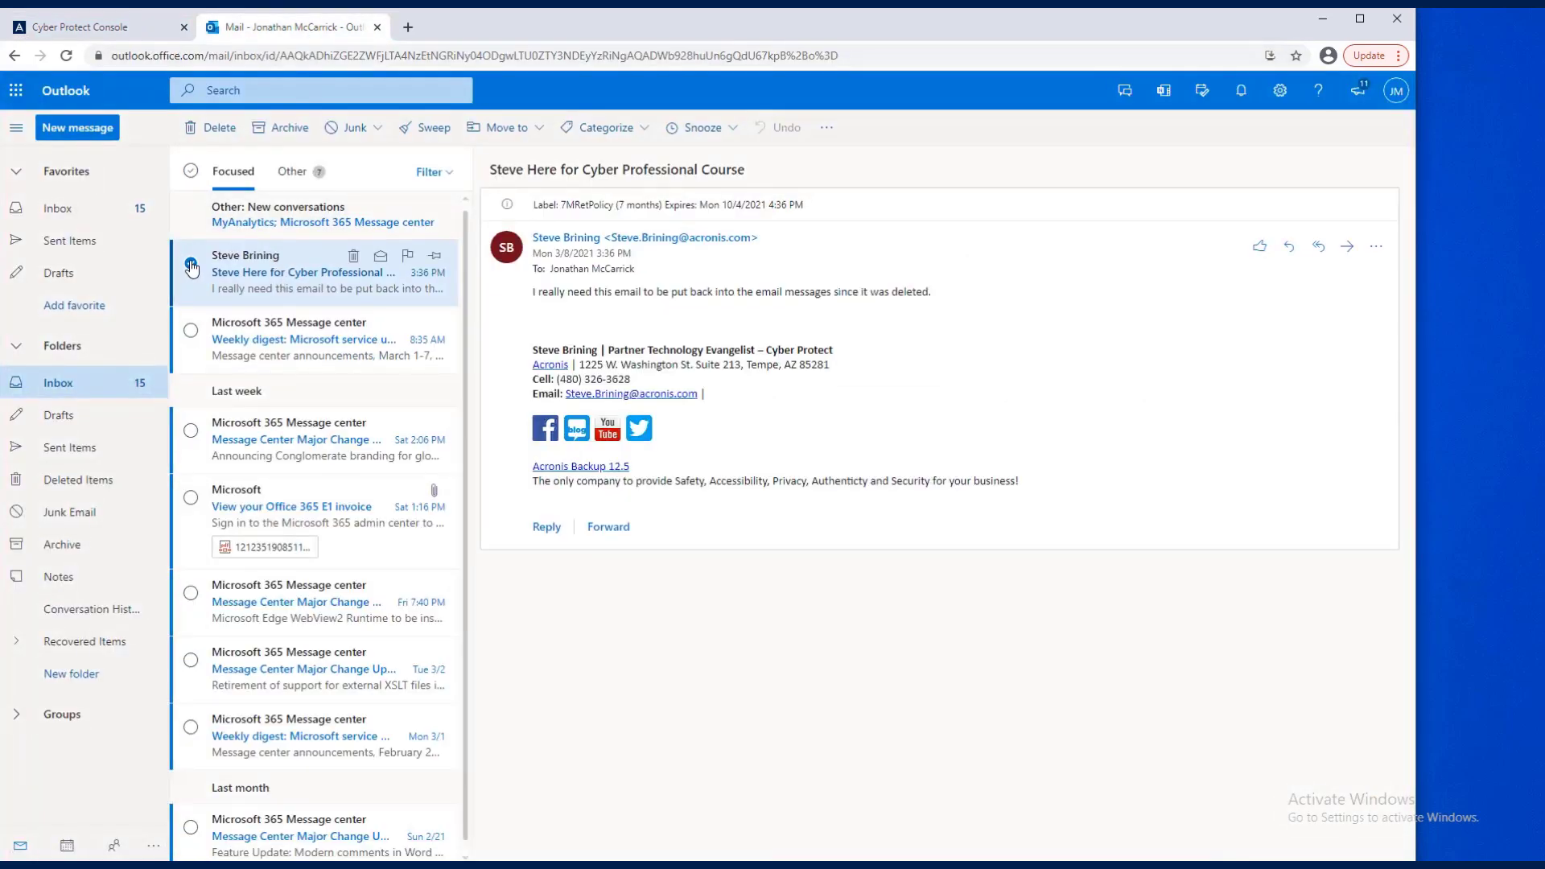
pyautogui.press('Delete')
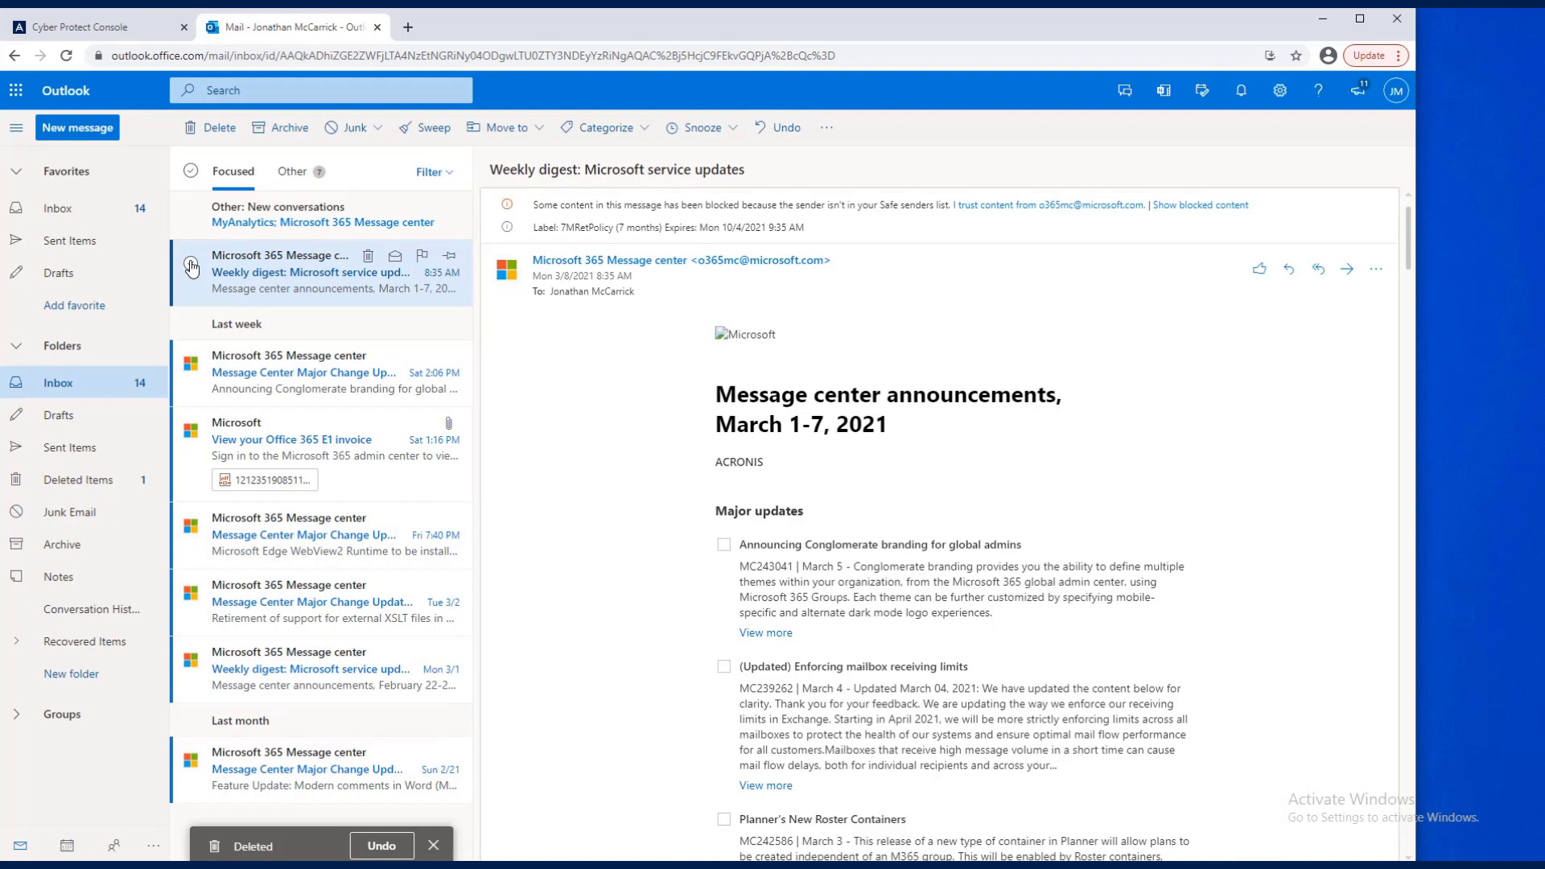
# Permanently delete the course email from Deleted Items and return to the inbox
pyautogui.click(95, 480)
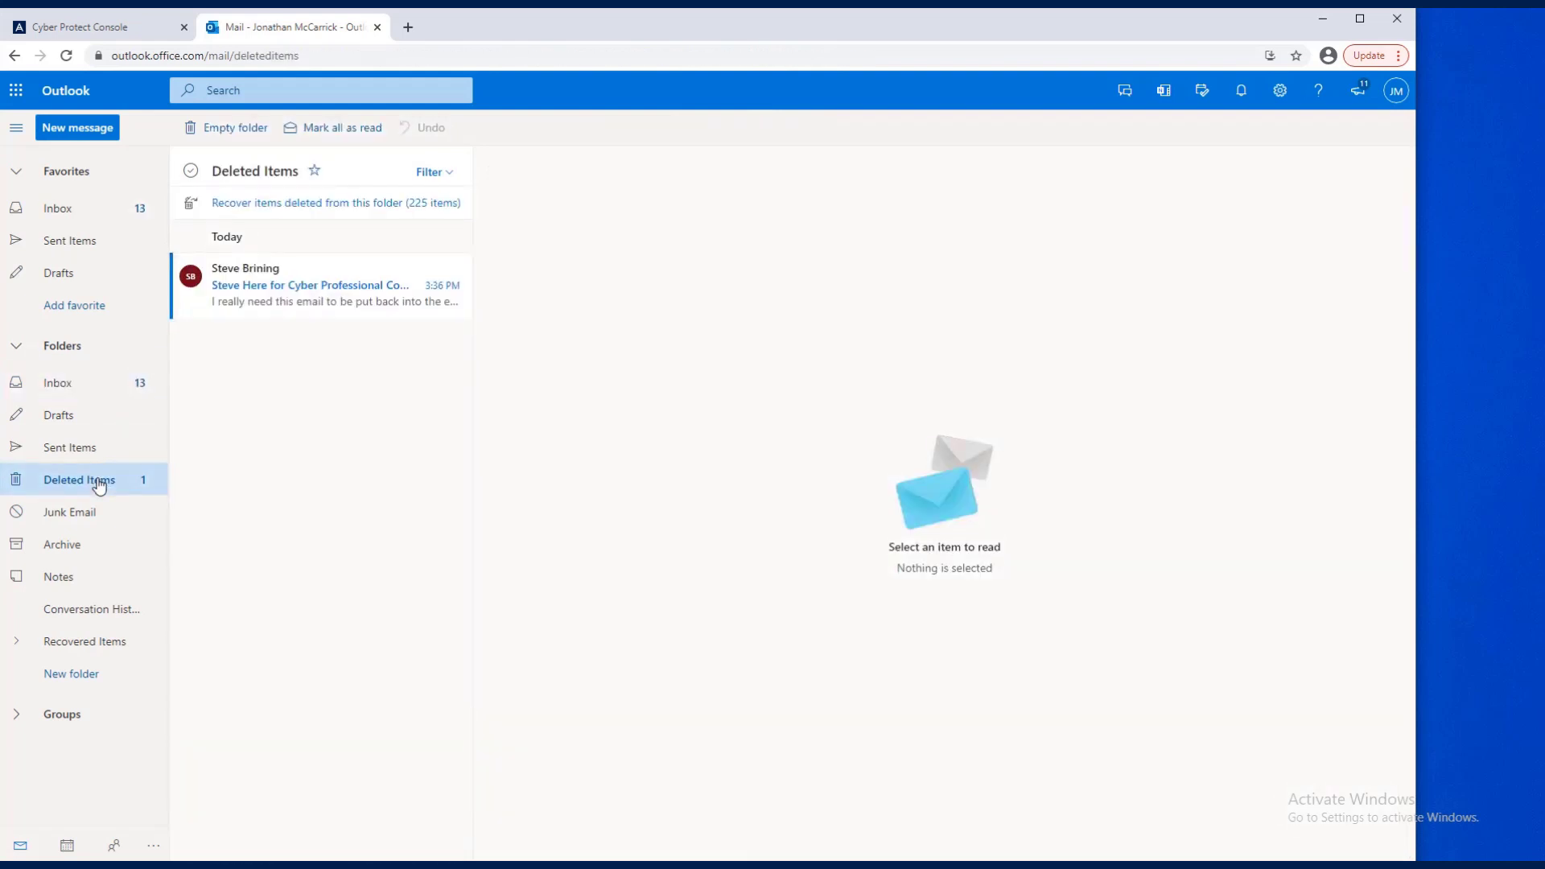
pyautogui.click(191, 277)
pyautogui.press('Delete')
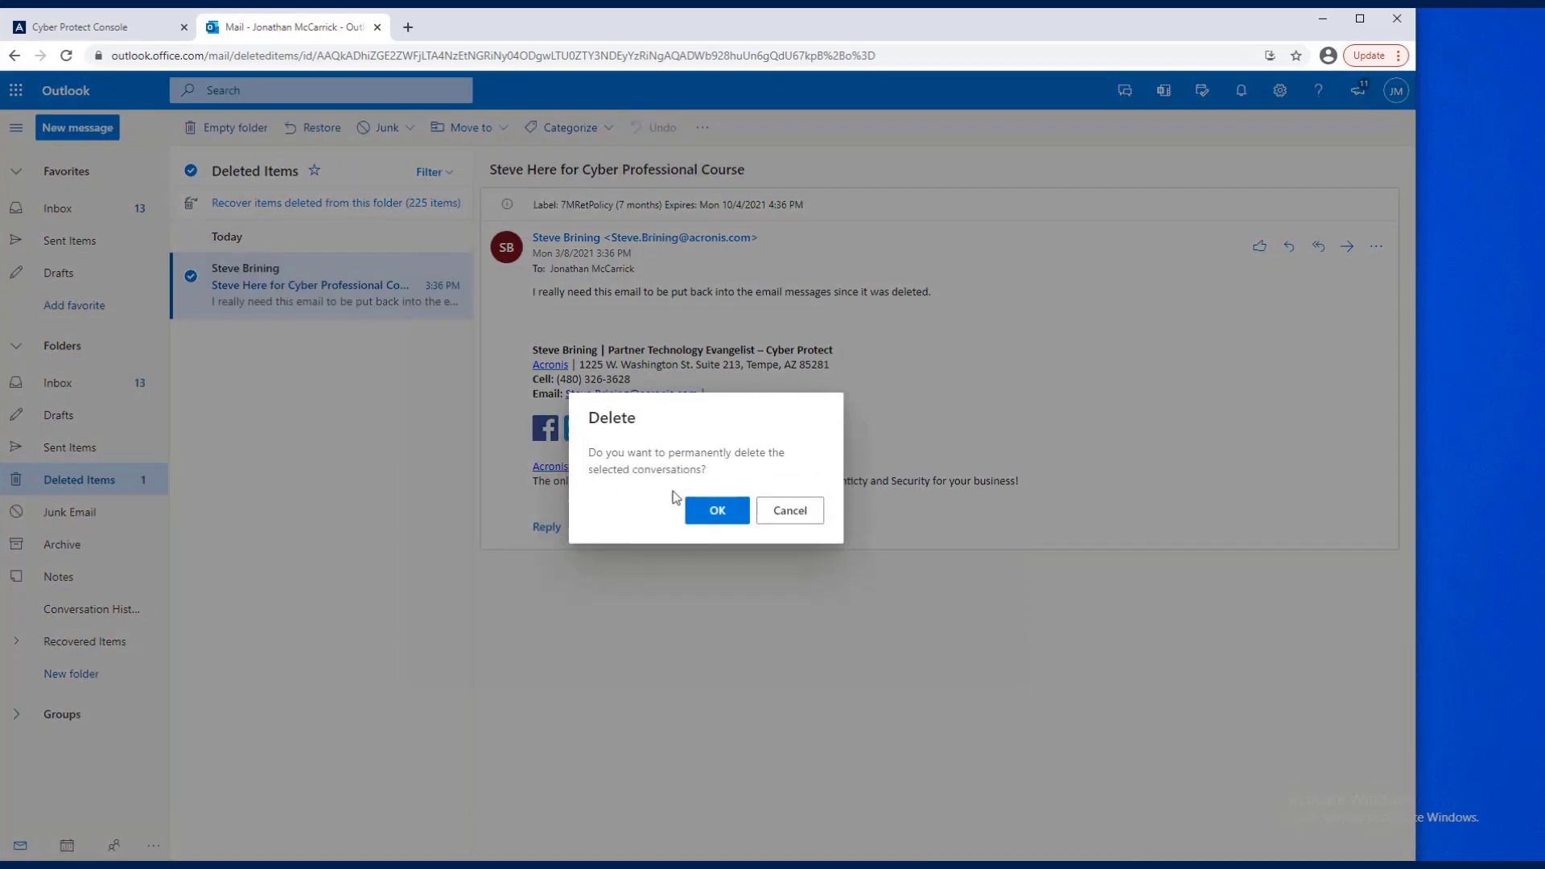
pyautogui.click(717, 511)
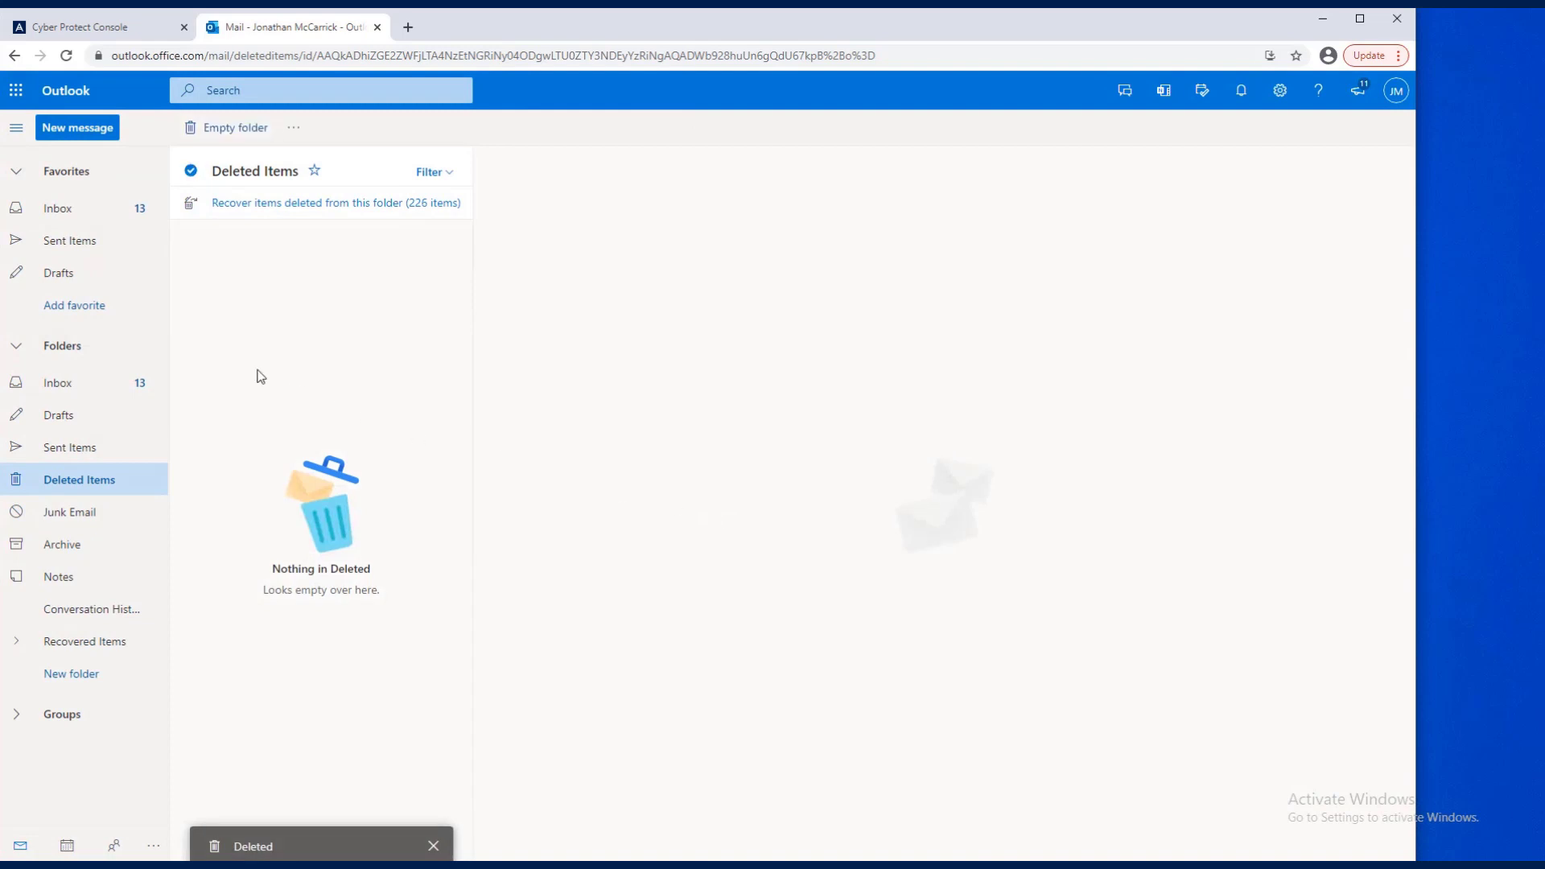
pyautogui.click(63, 211)
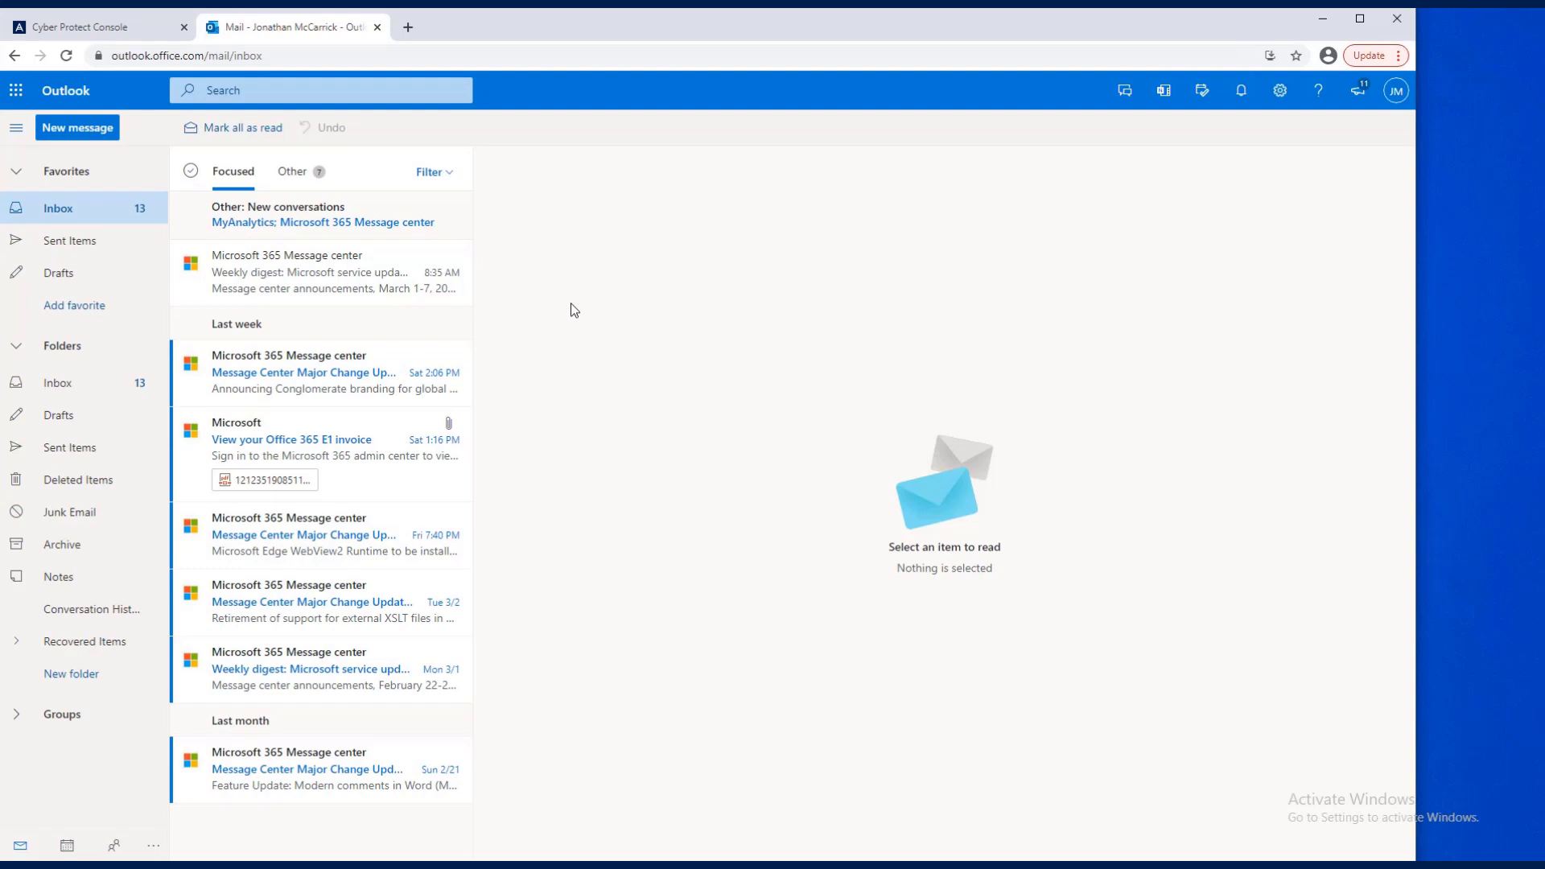
# Filter the user's backups to Office 365 mailboxes and open recovery for the Today 12:39 PM backup
pyautogui.click(80, 28)
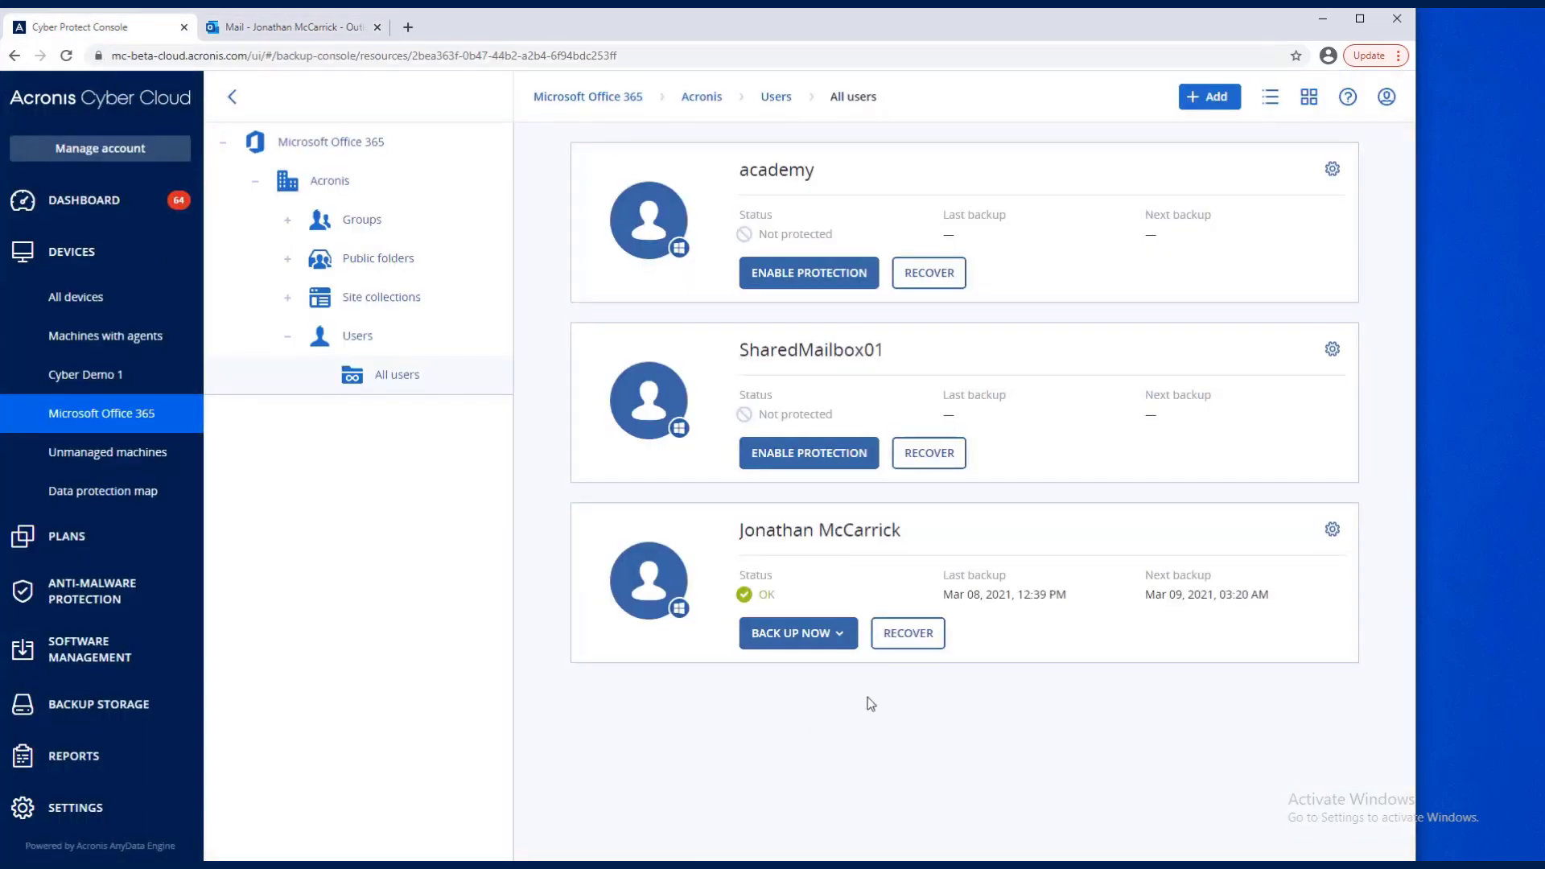
pyautogui.click(911, 644)
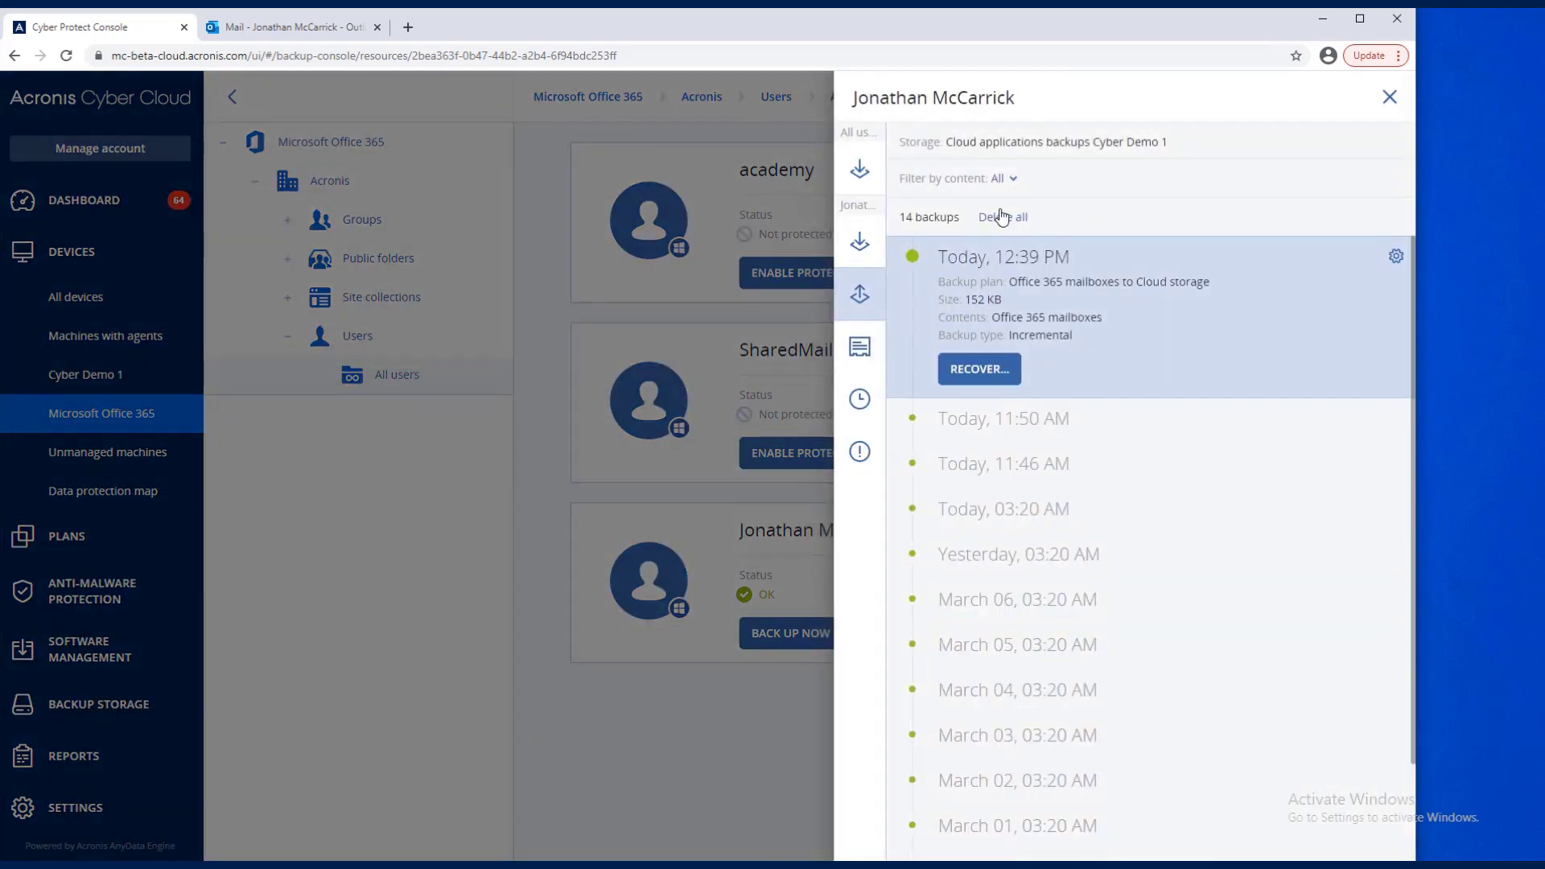
pyautogui.click(1002, 178)
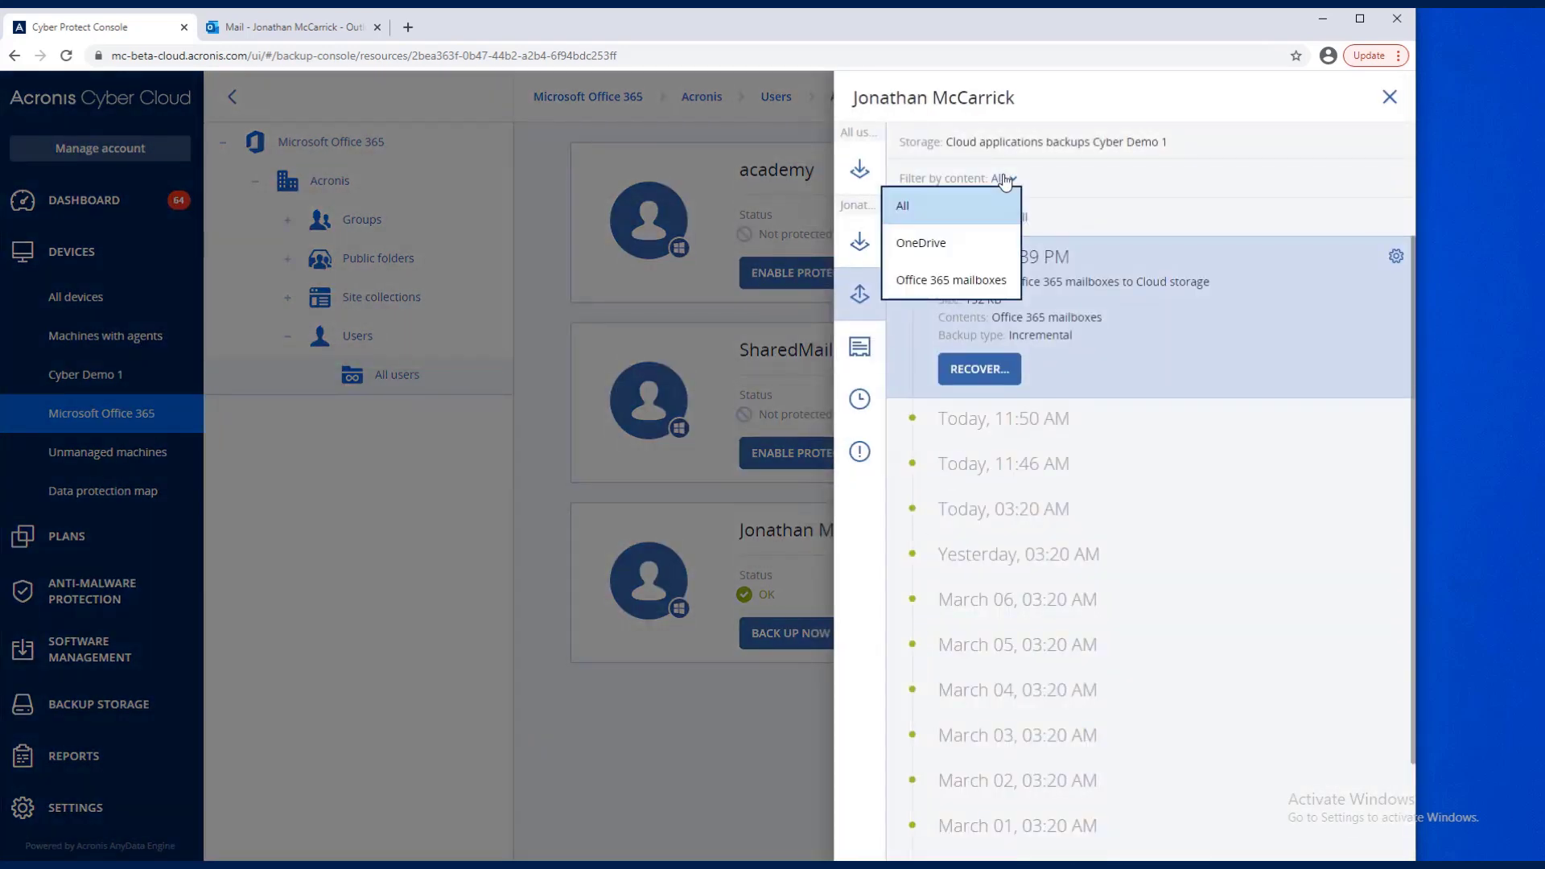
pyautogui.click(935, 281)
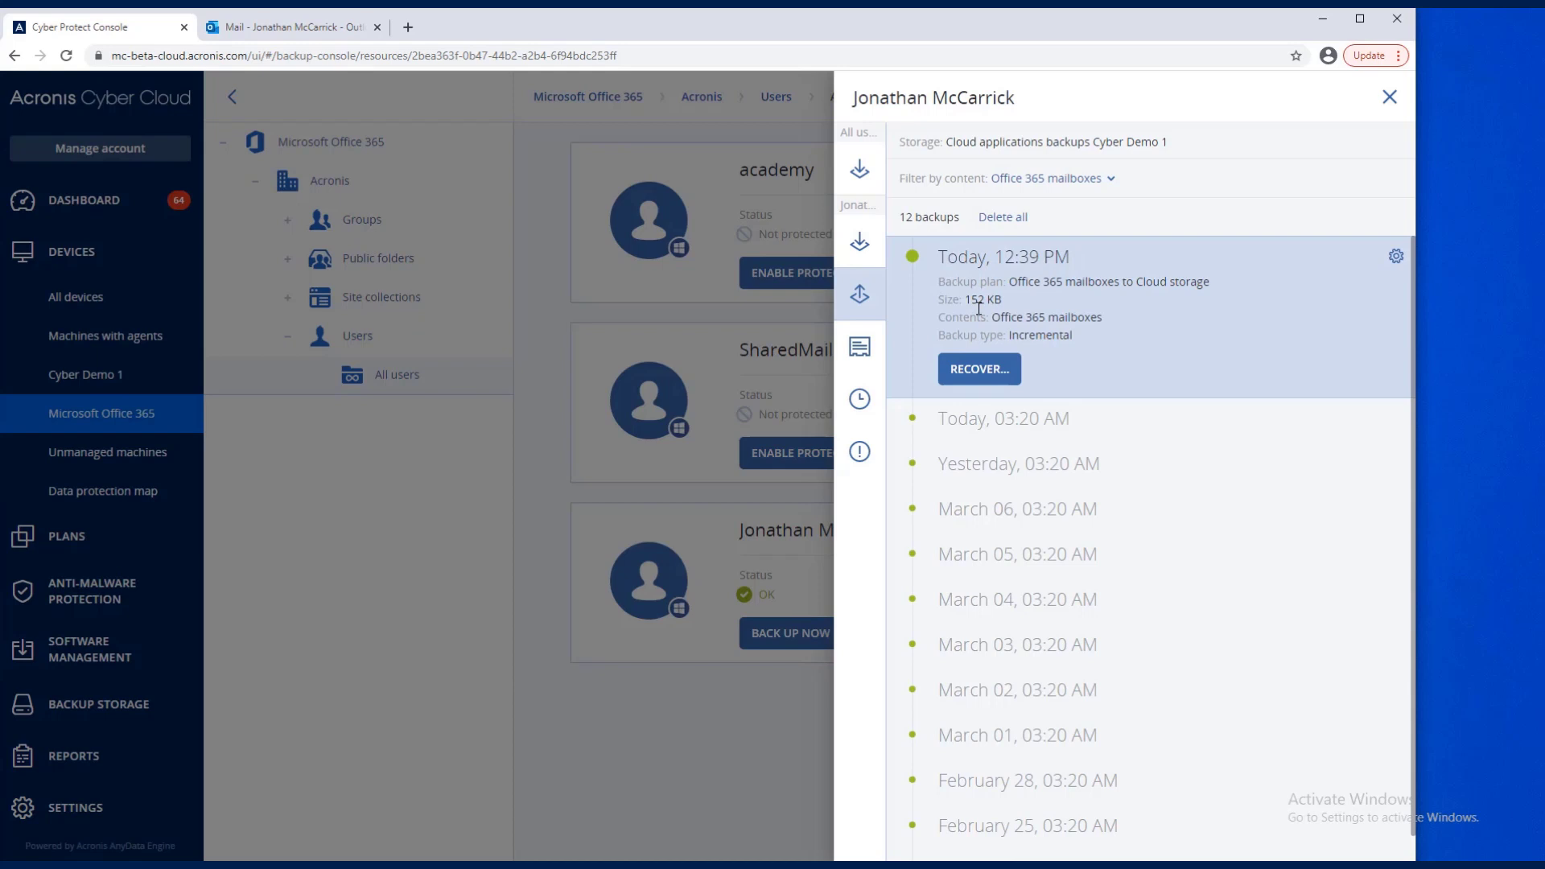
pyautogui.click(975, 374)
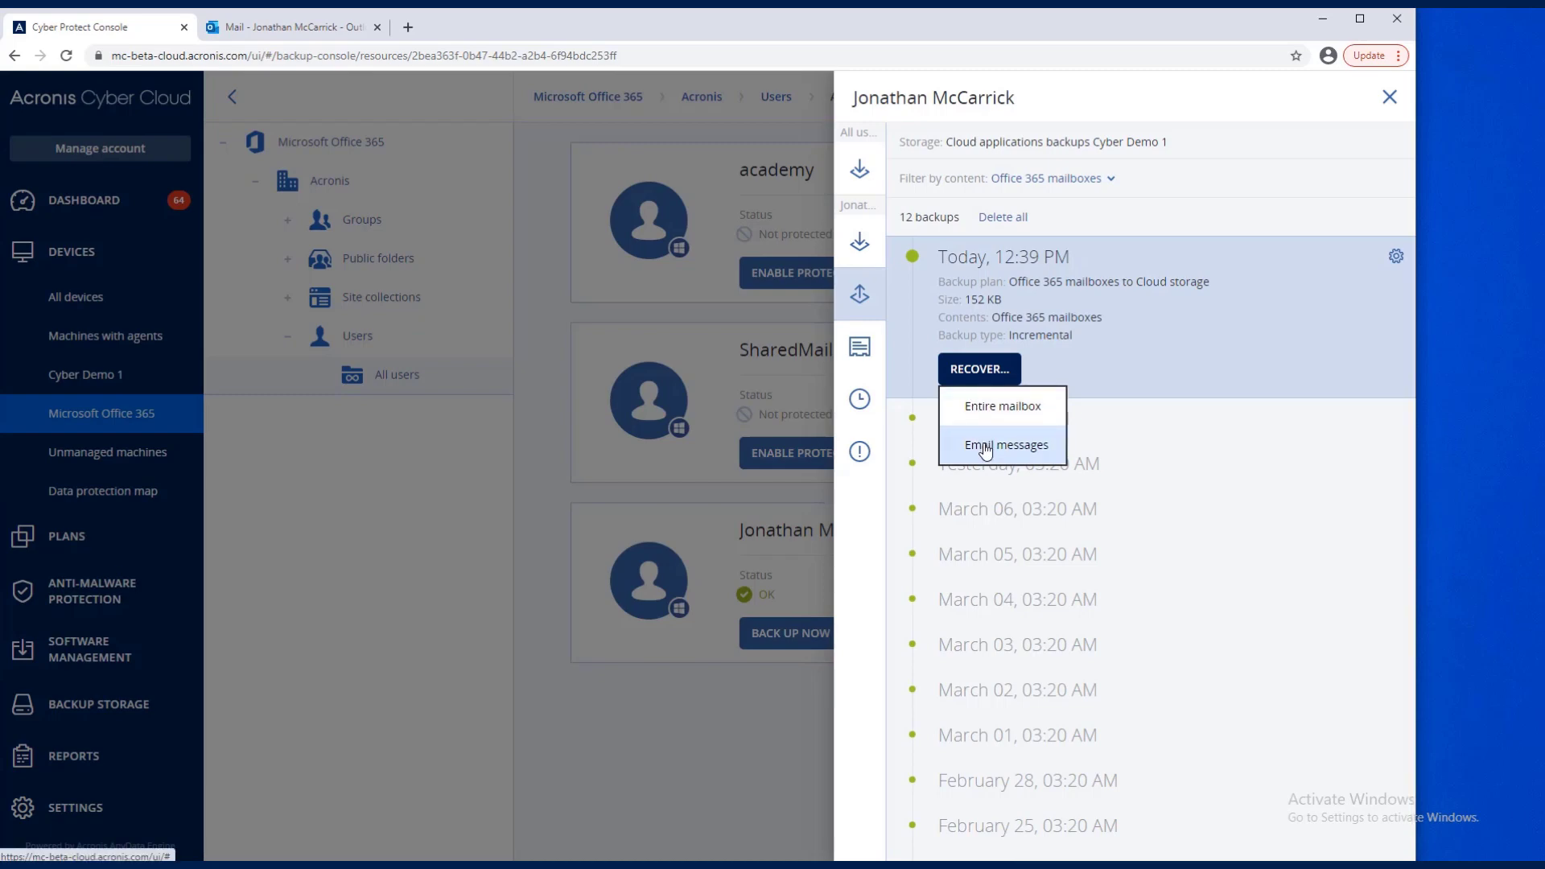
# Browse email messages in the backup and display the Cyber Professional Course email's content
pyautogui.click(987, 448)
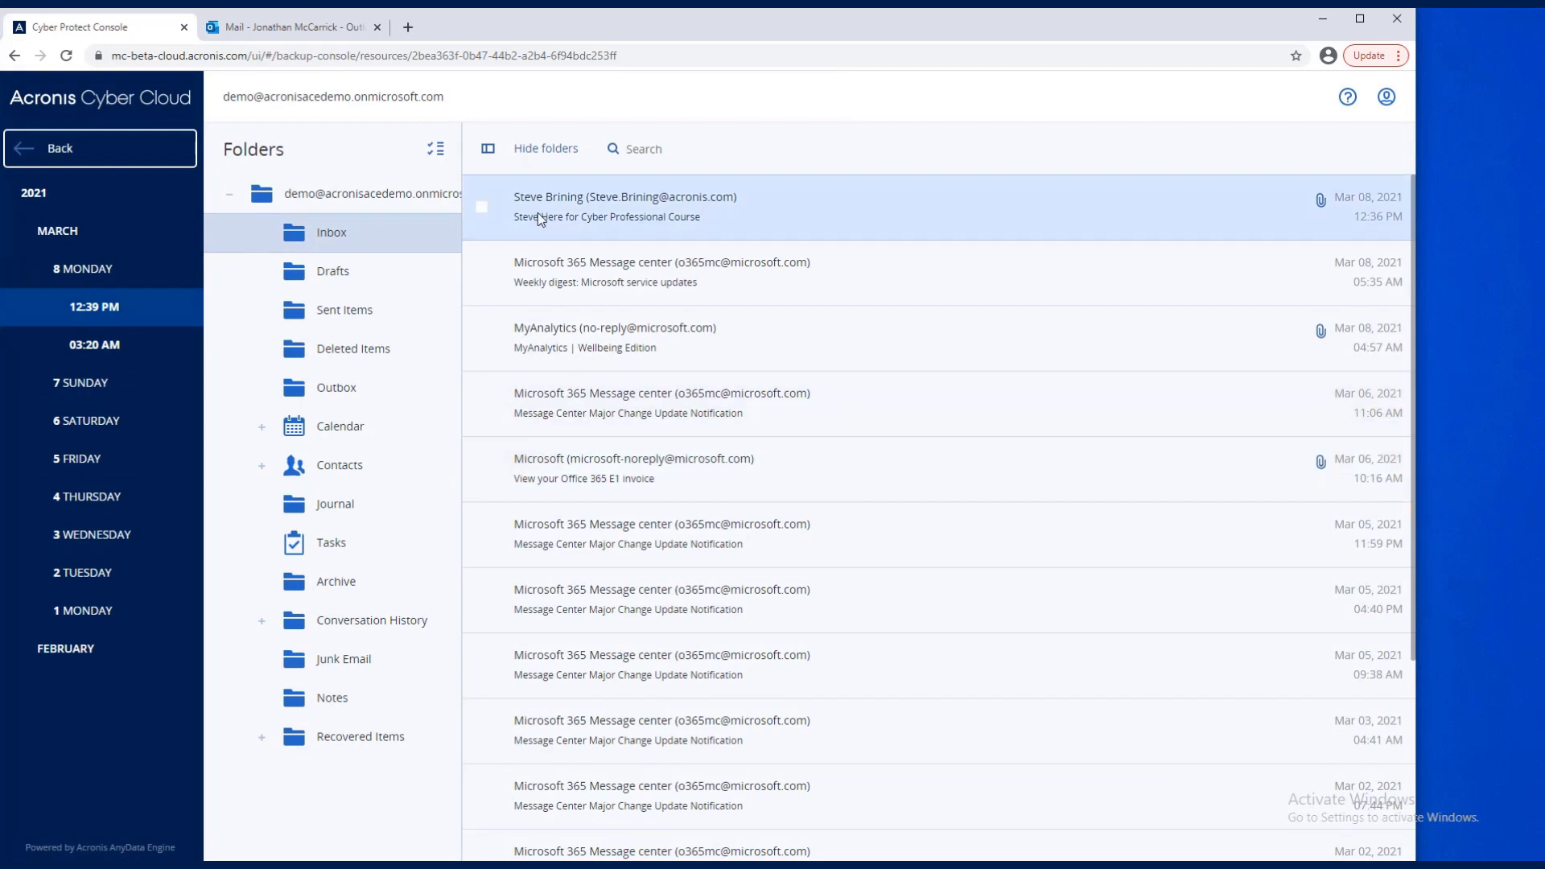
pyautogui.click(480, 207)
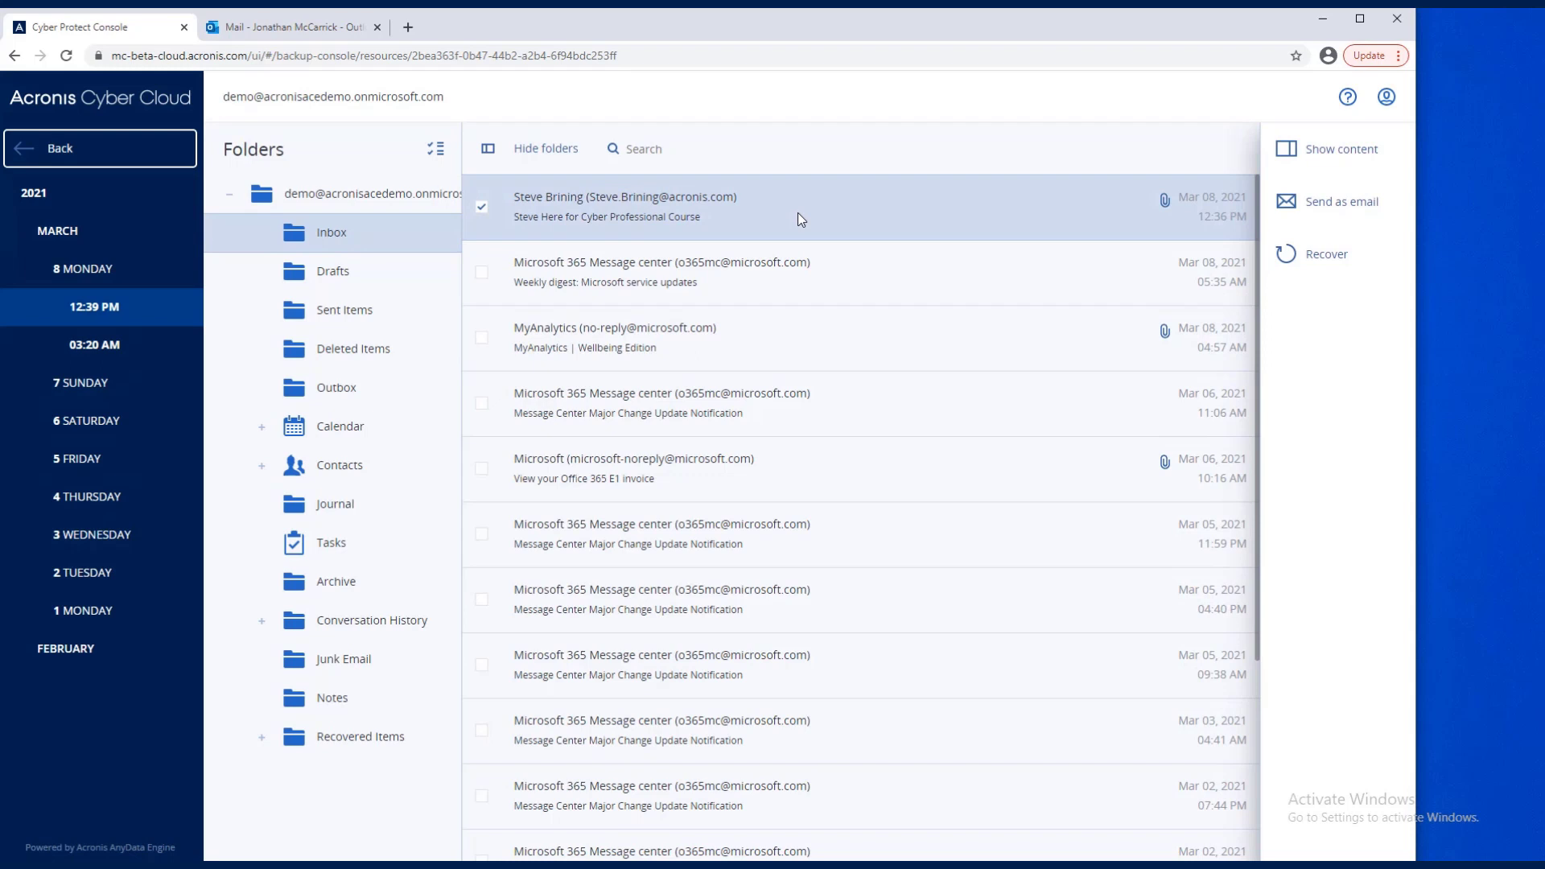
pyautogui.click(1340, 157)
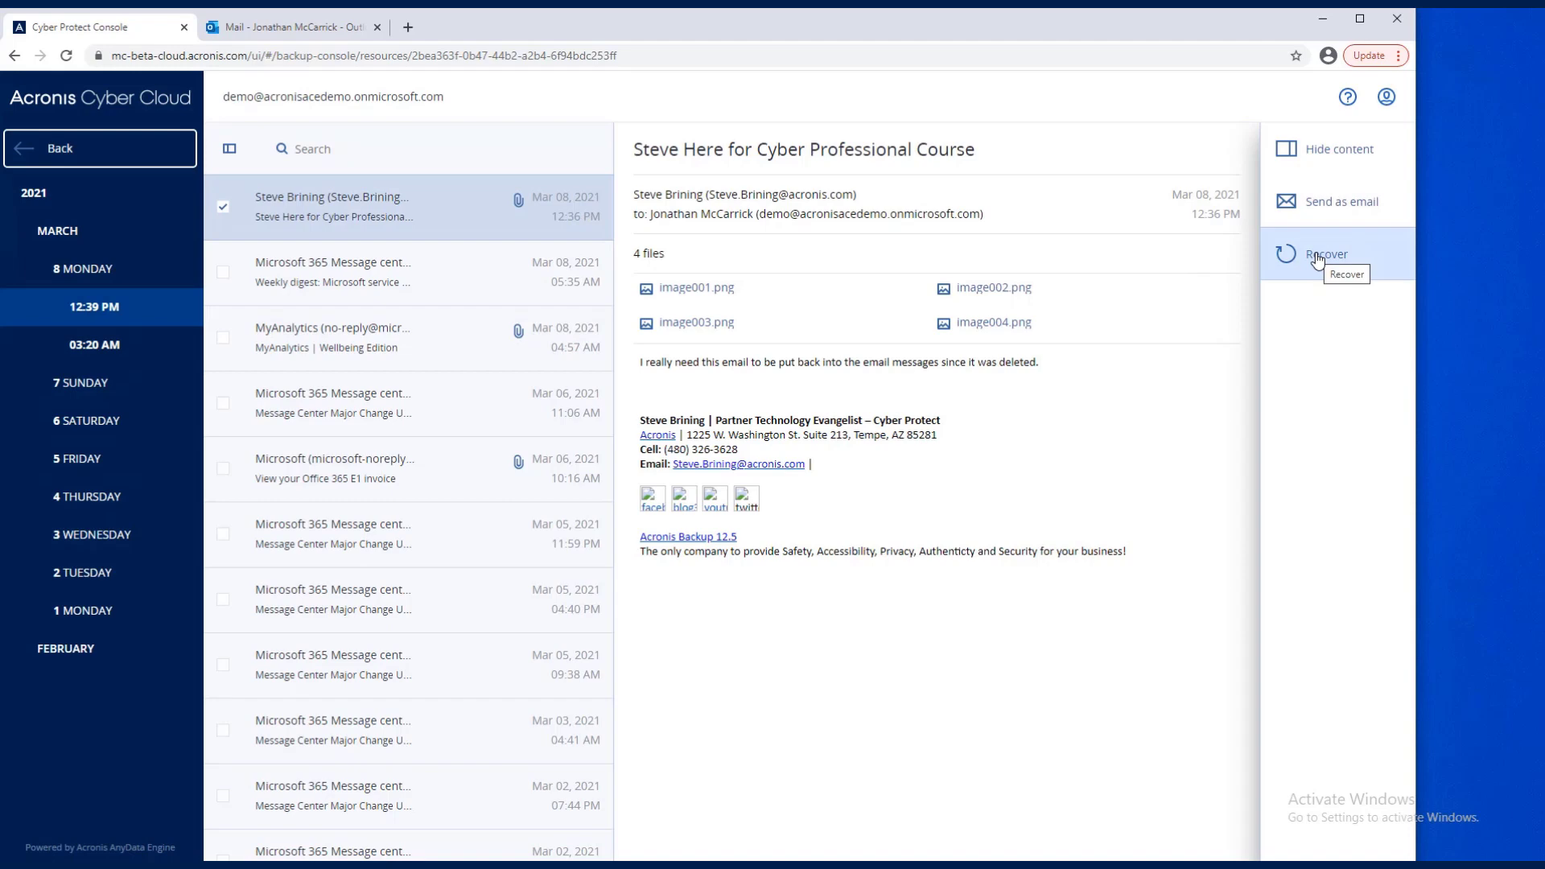
# Set the email's recovery target to Original location after comparing Custom location and the Outlook inbox
pyautogui.click(1317, 260)
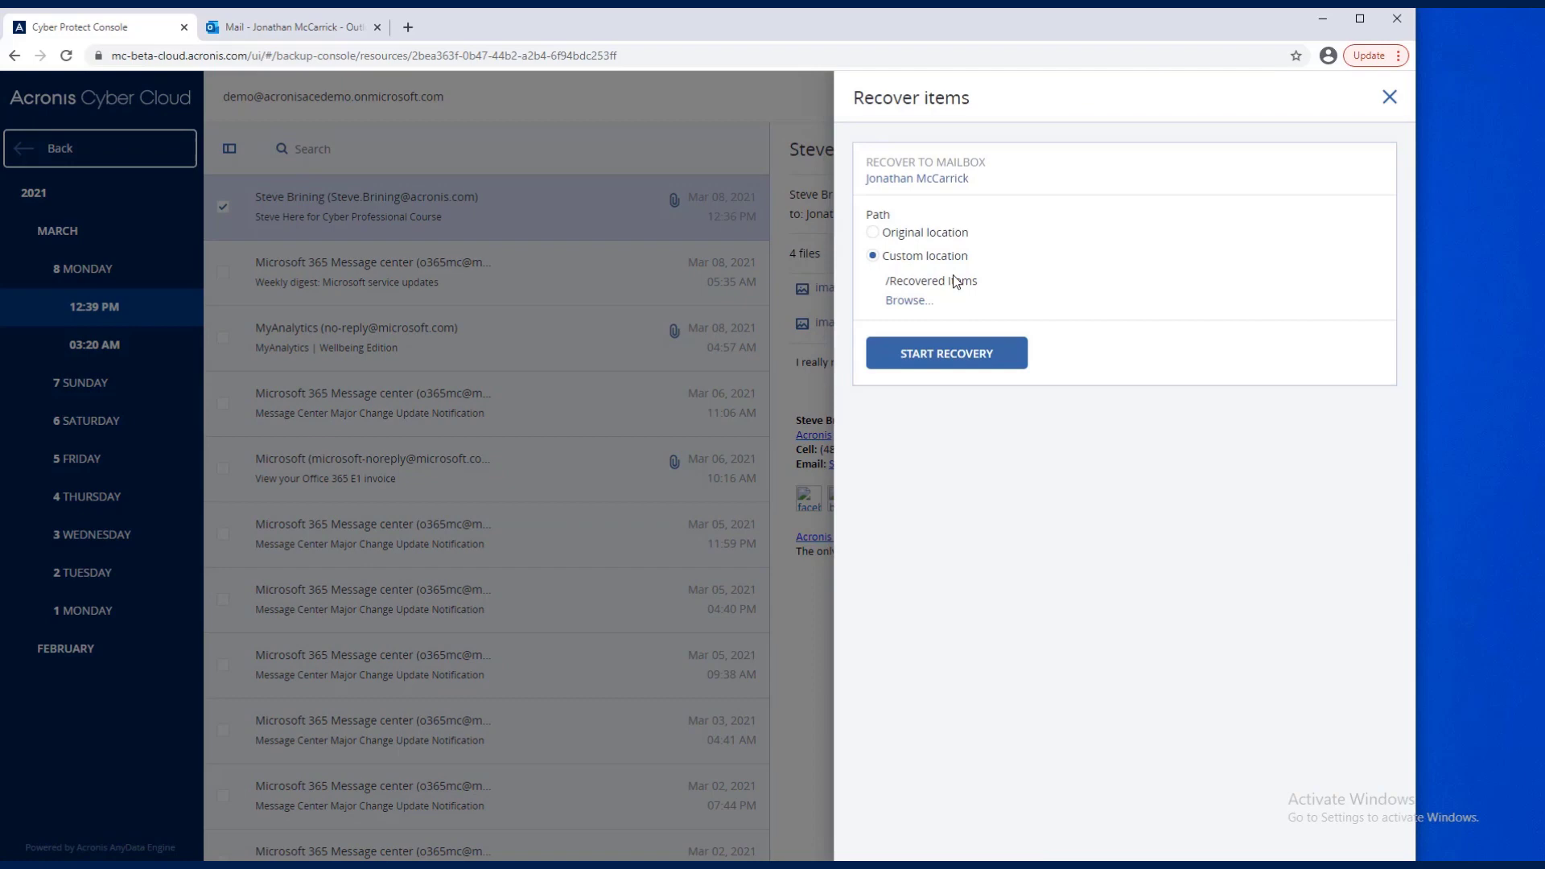
pyautogui.click(877, 235)
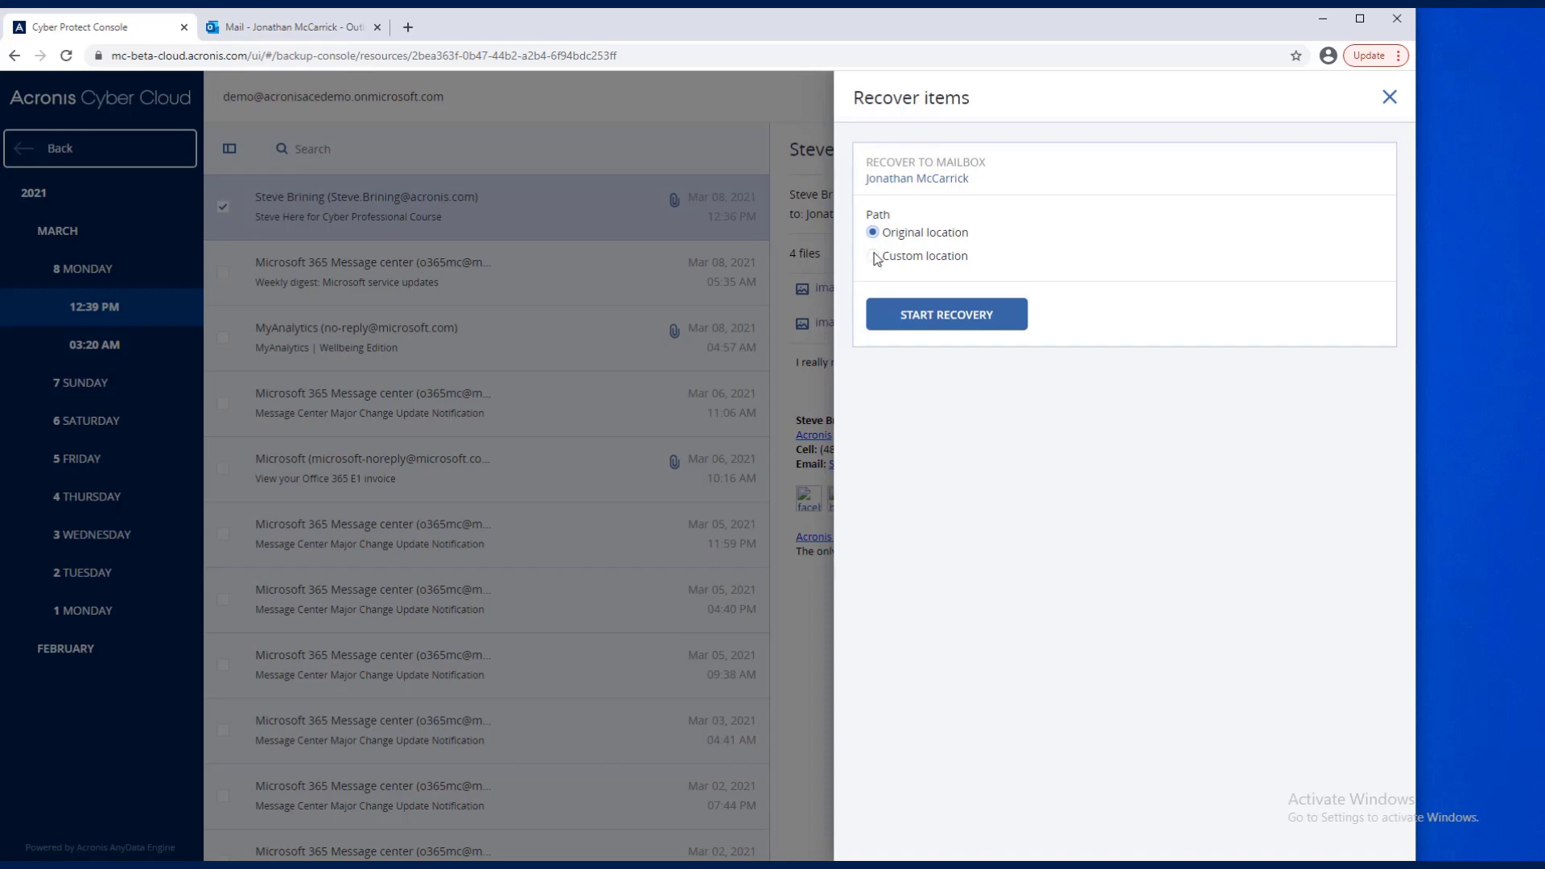
pyautogui.click(876, 256)
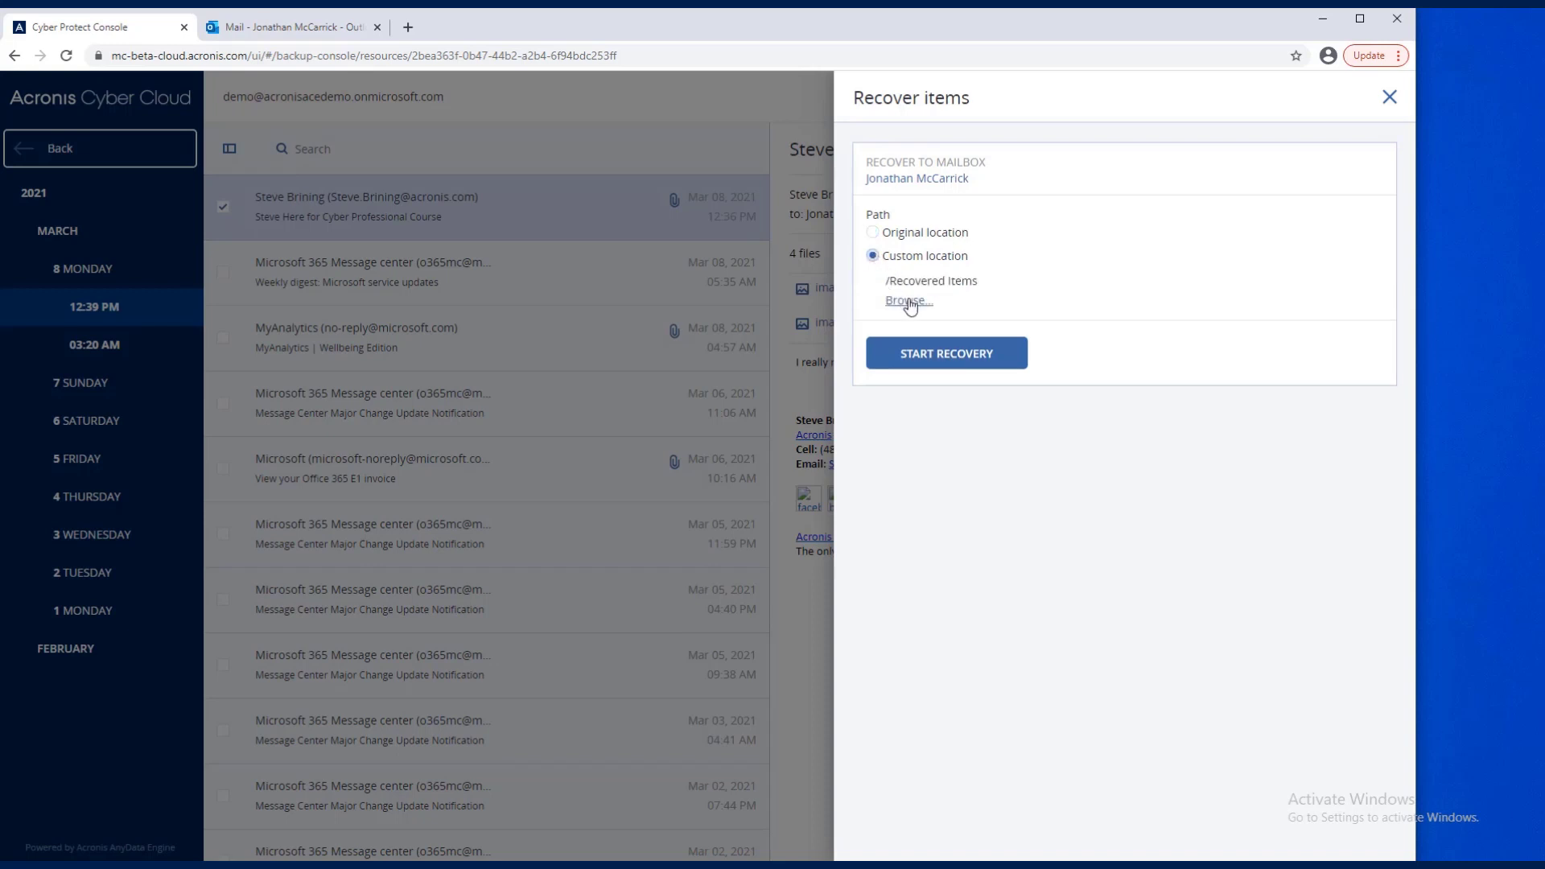
pyautogui.click(288, 29)
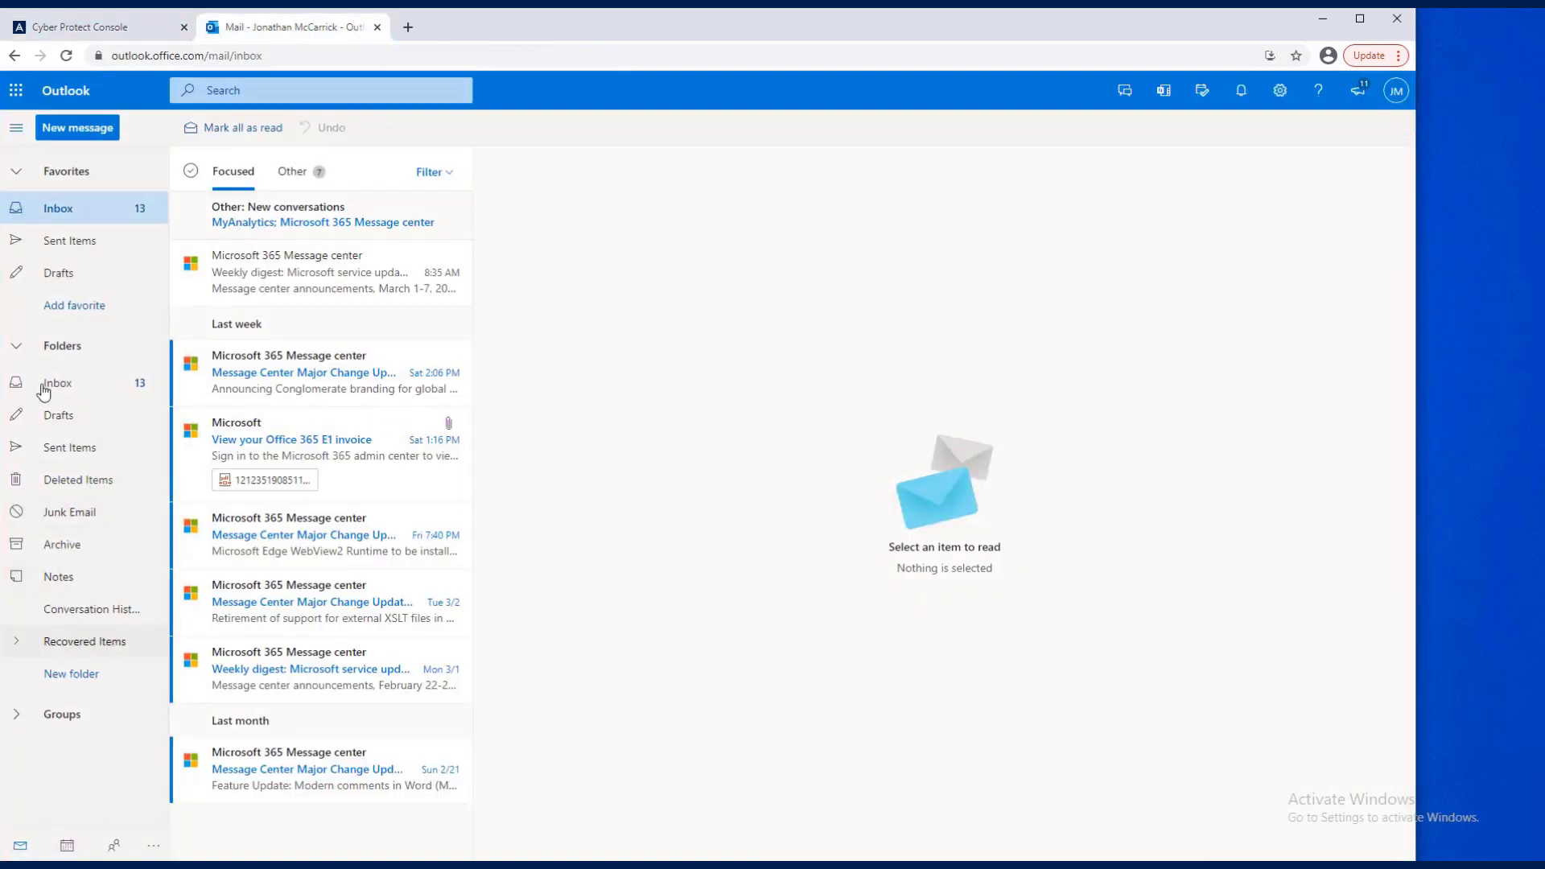
pyautogui.click(86, 29)
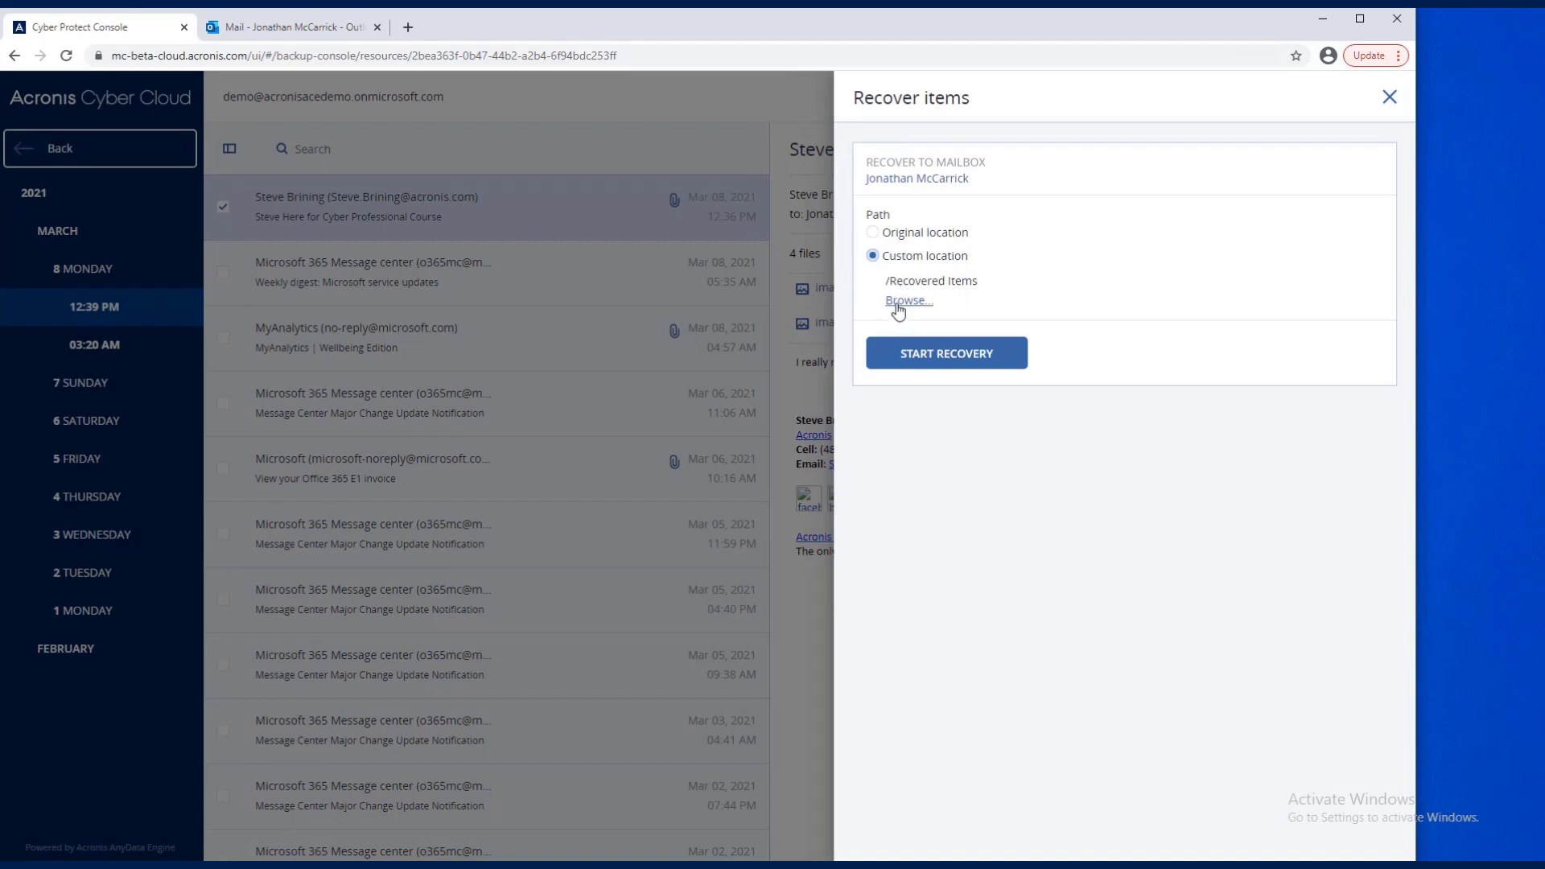
pyautogui.click(283, 35)
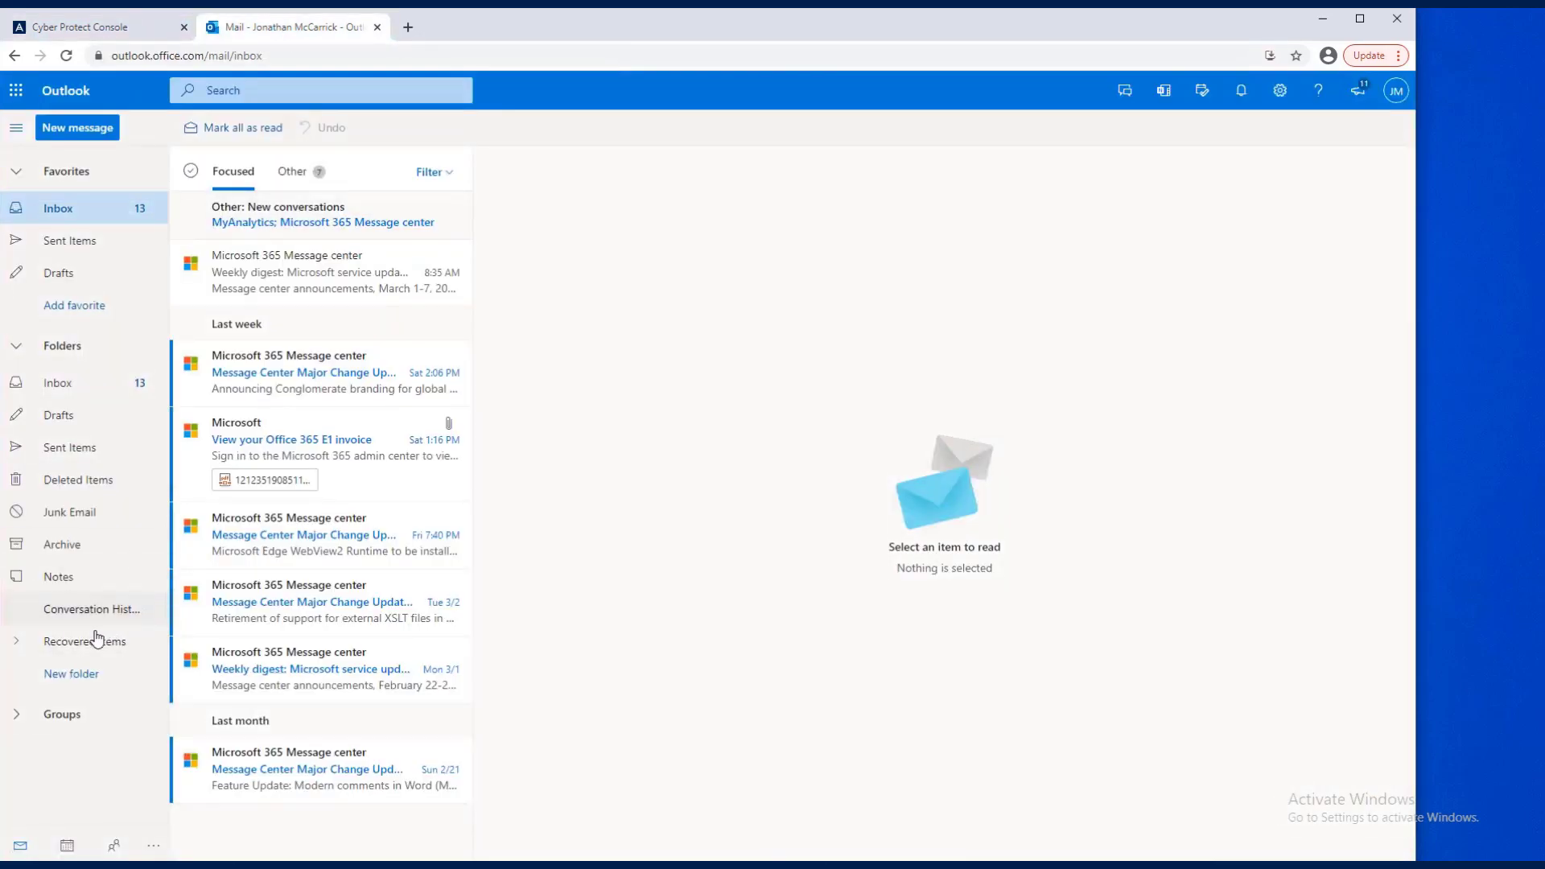
pyautogui.click(80, 35)
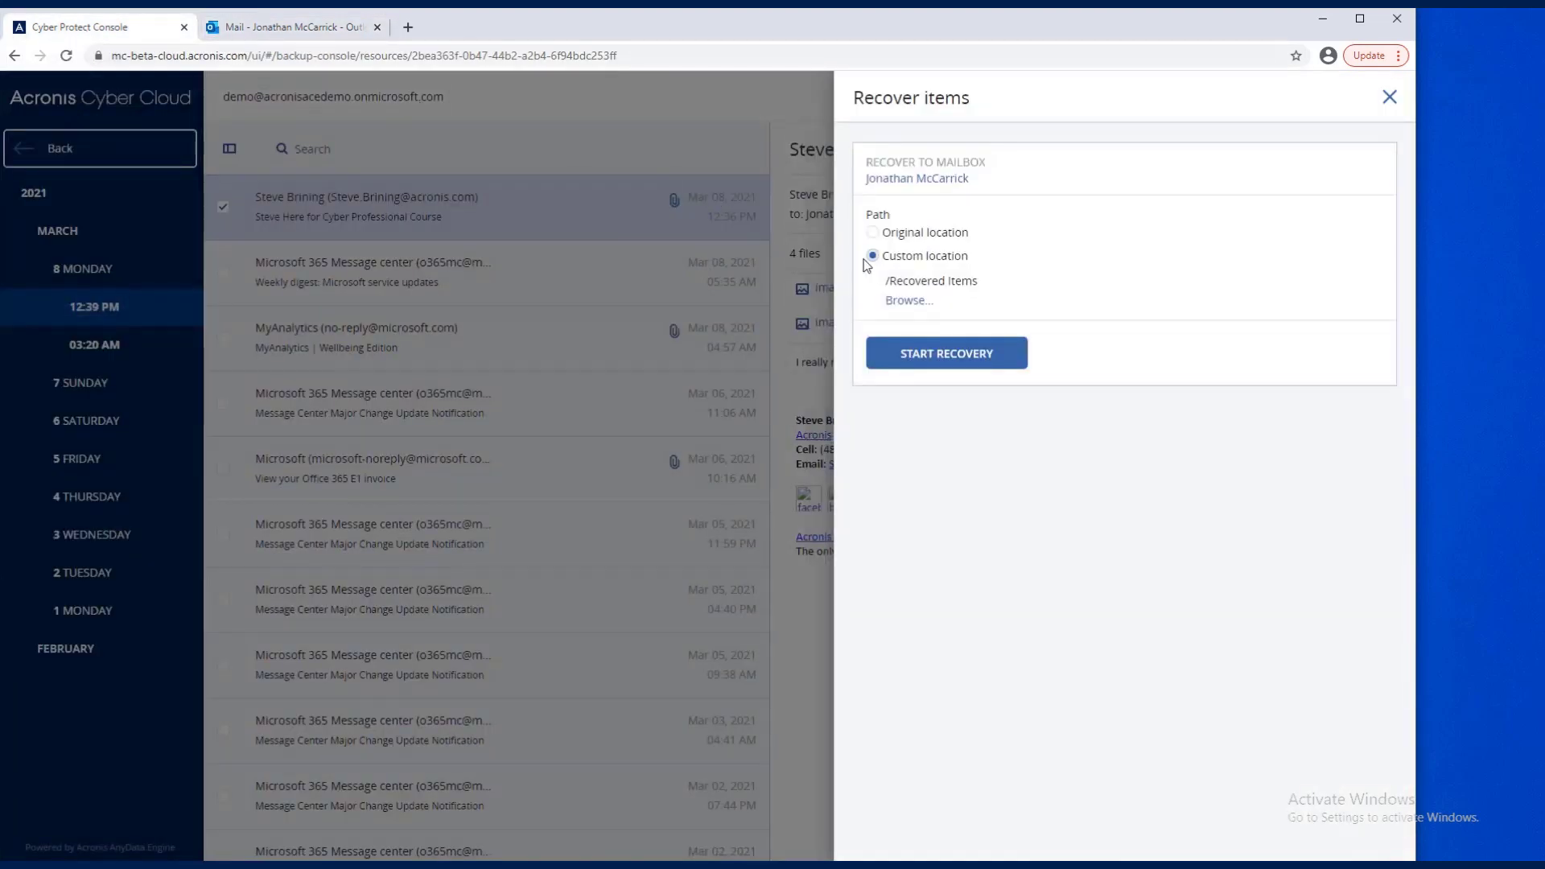
pyautogui.click(873, 233)
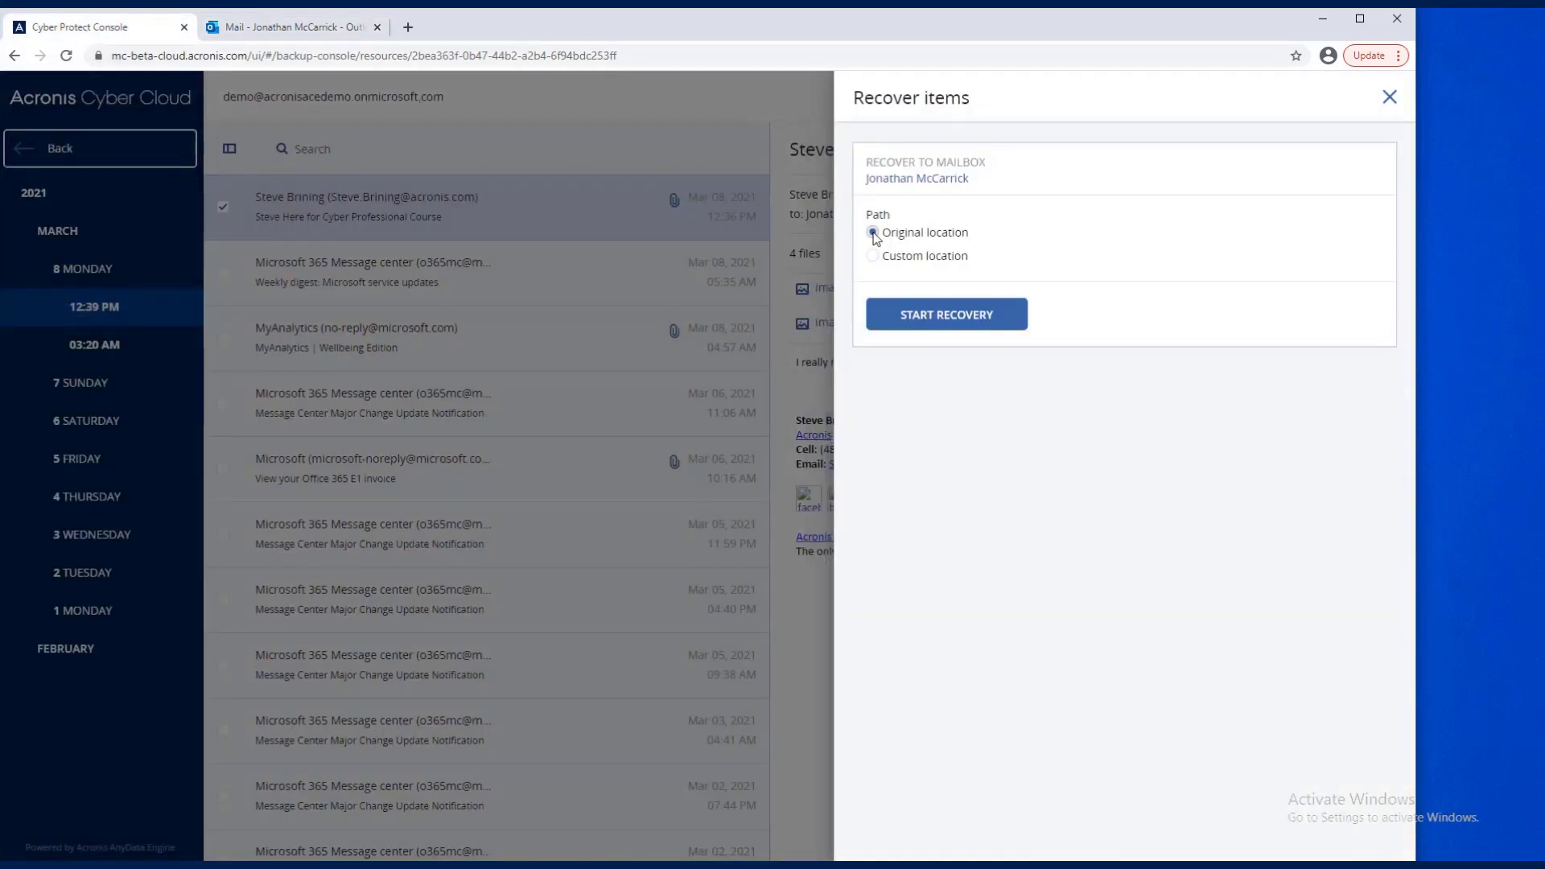
# Start the recovery with Do not overwrite existing items and close the activity details
pyautogui.click(934, 322)
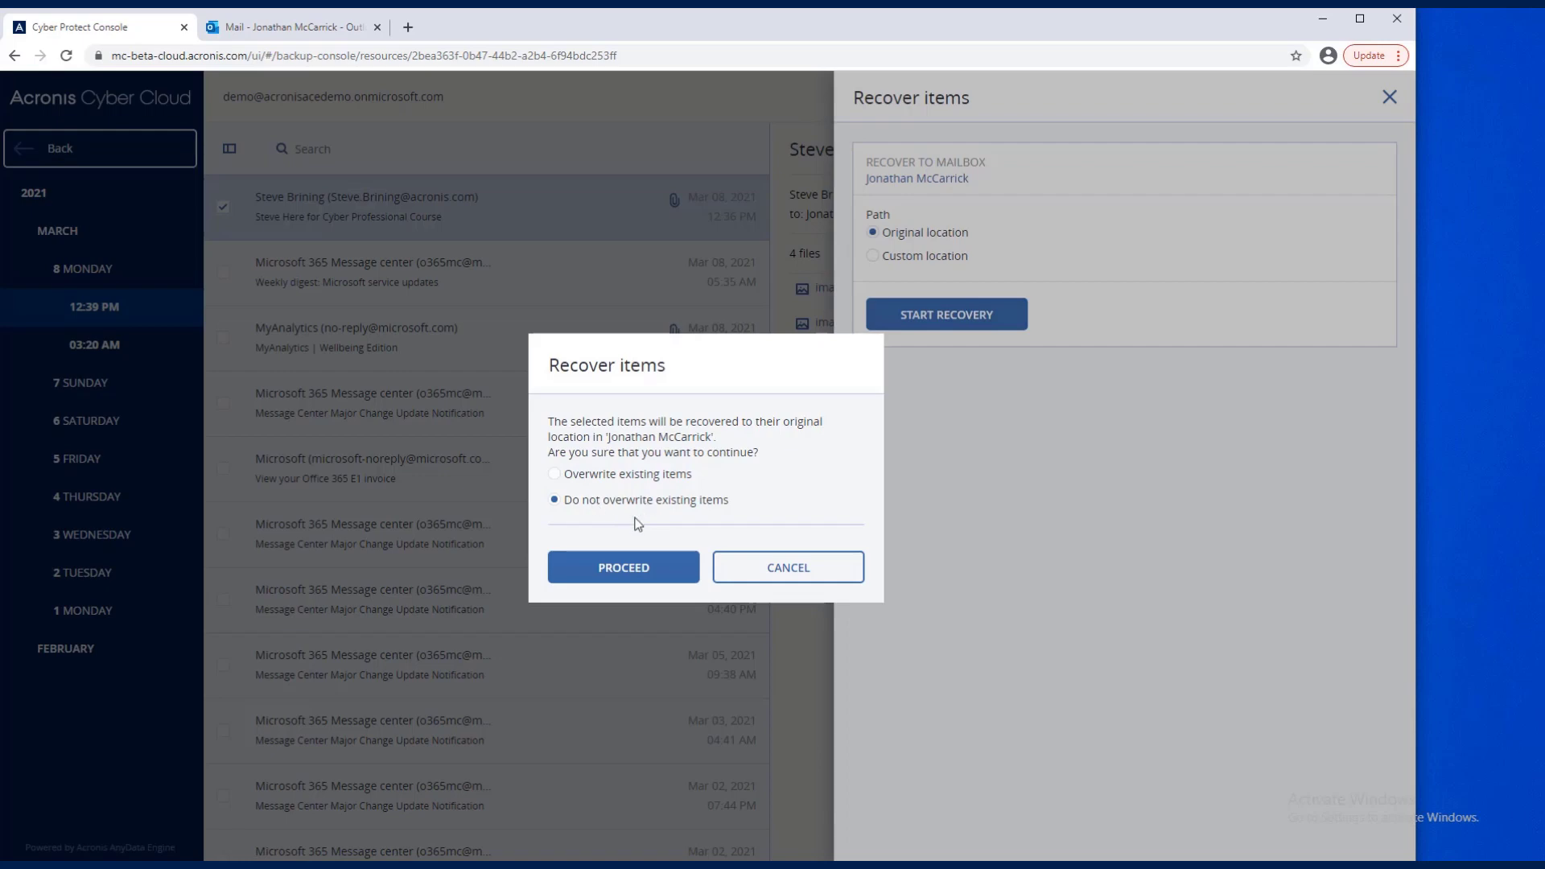
pyautogui.click(621, 570)
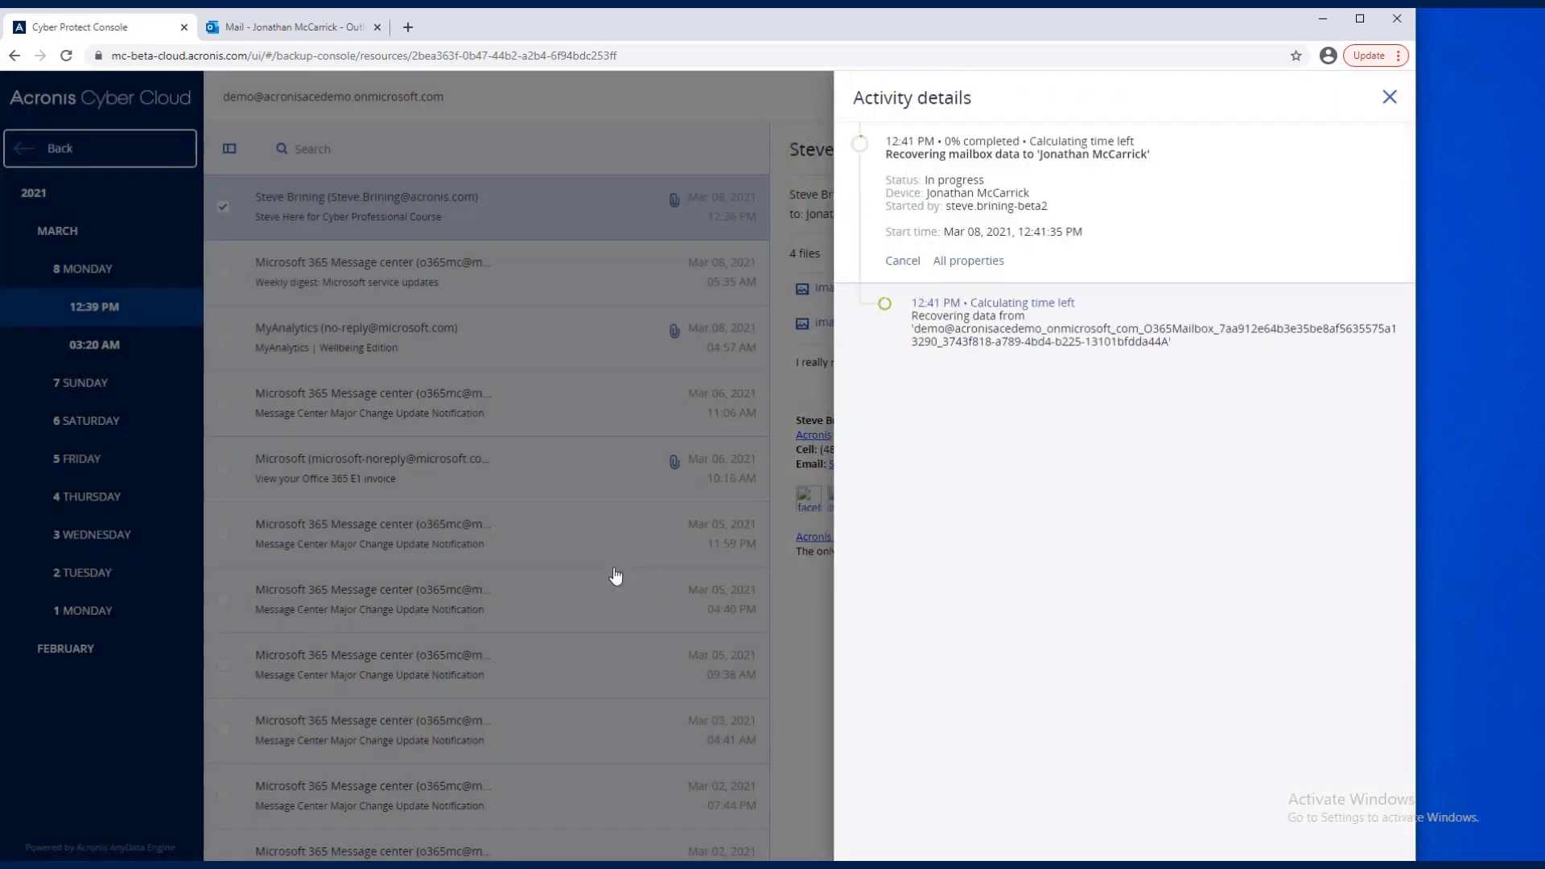
pyautogui.click(1390, 97)
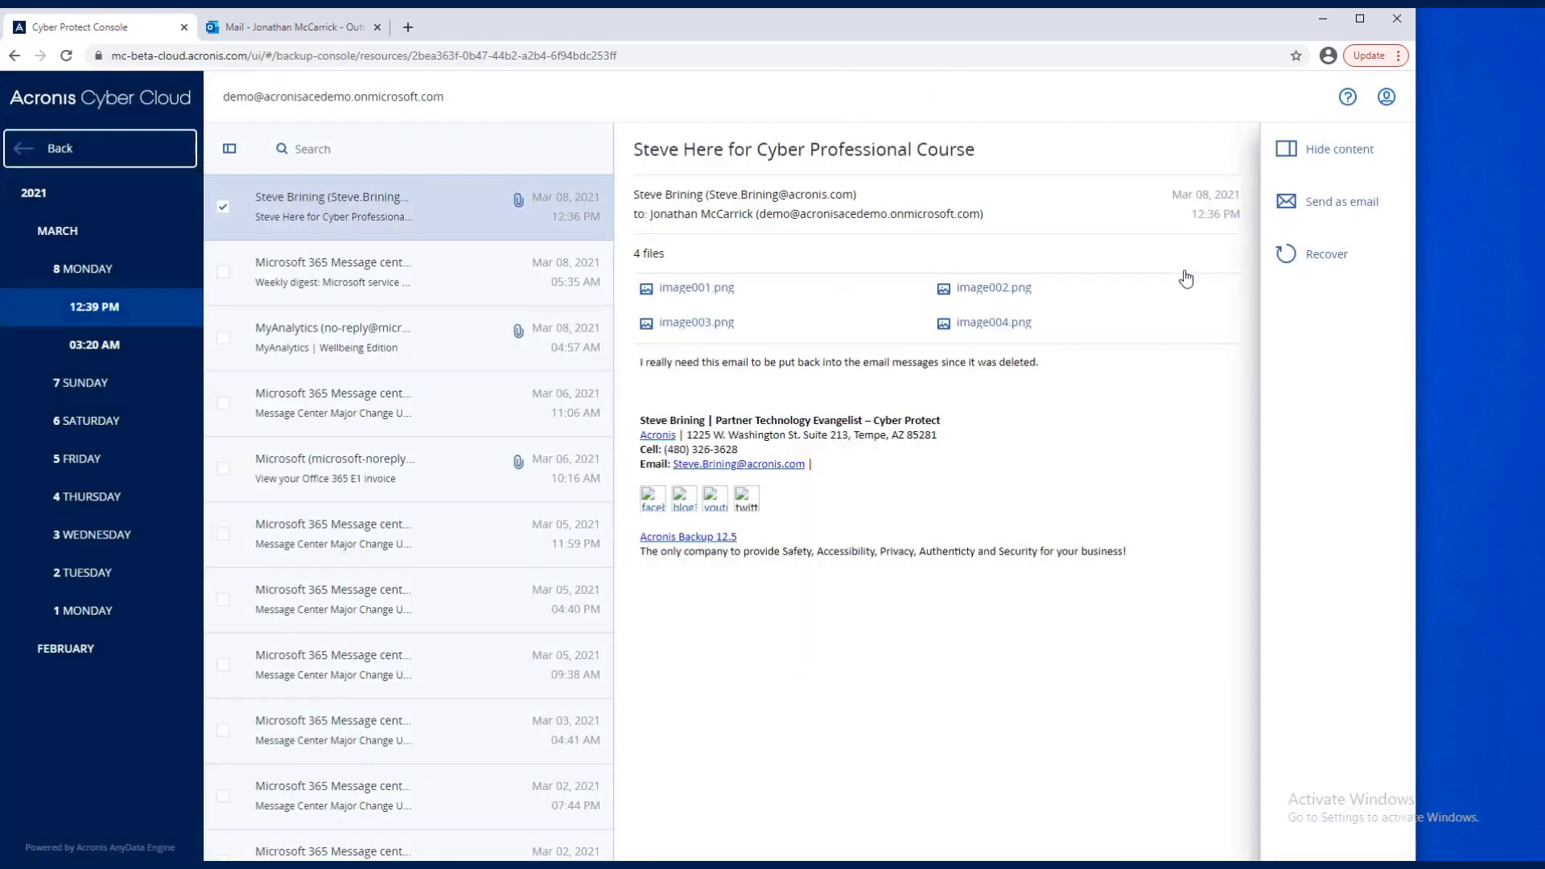
# Open the restored Cyber Professional Course email at the top of the Outlook inbox
pyautogui.click(300, 29)
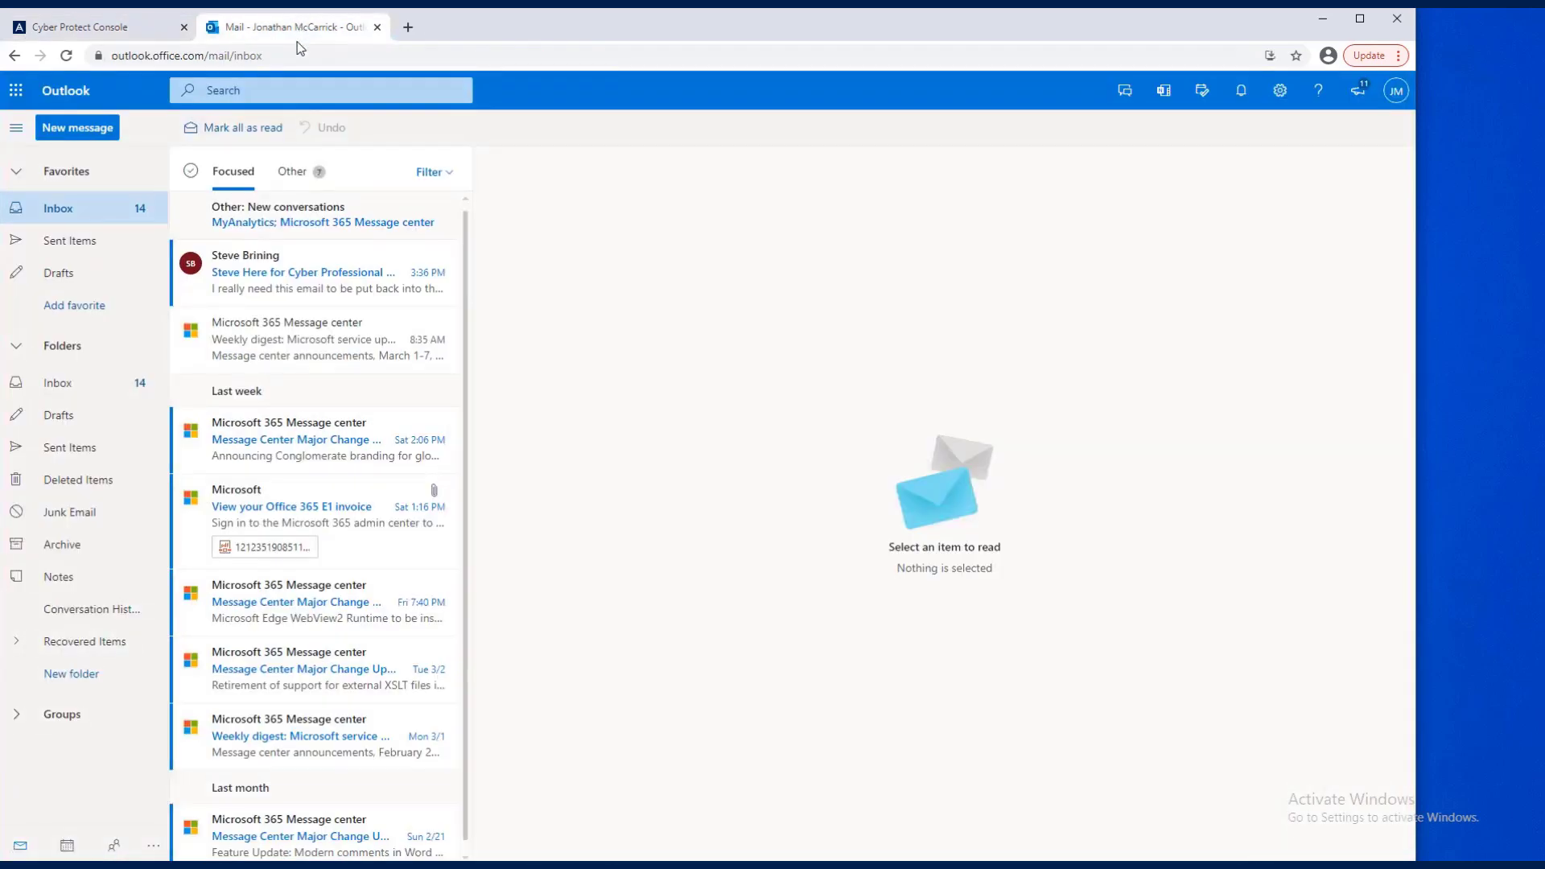
pyautogui.click(287, 286)
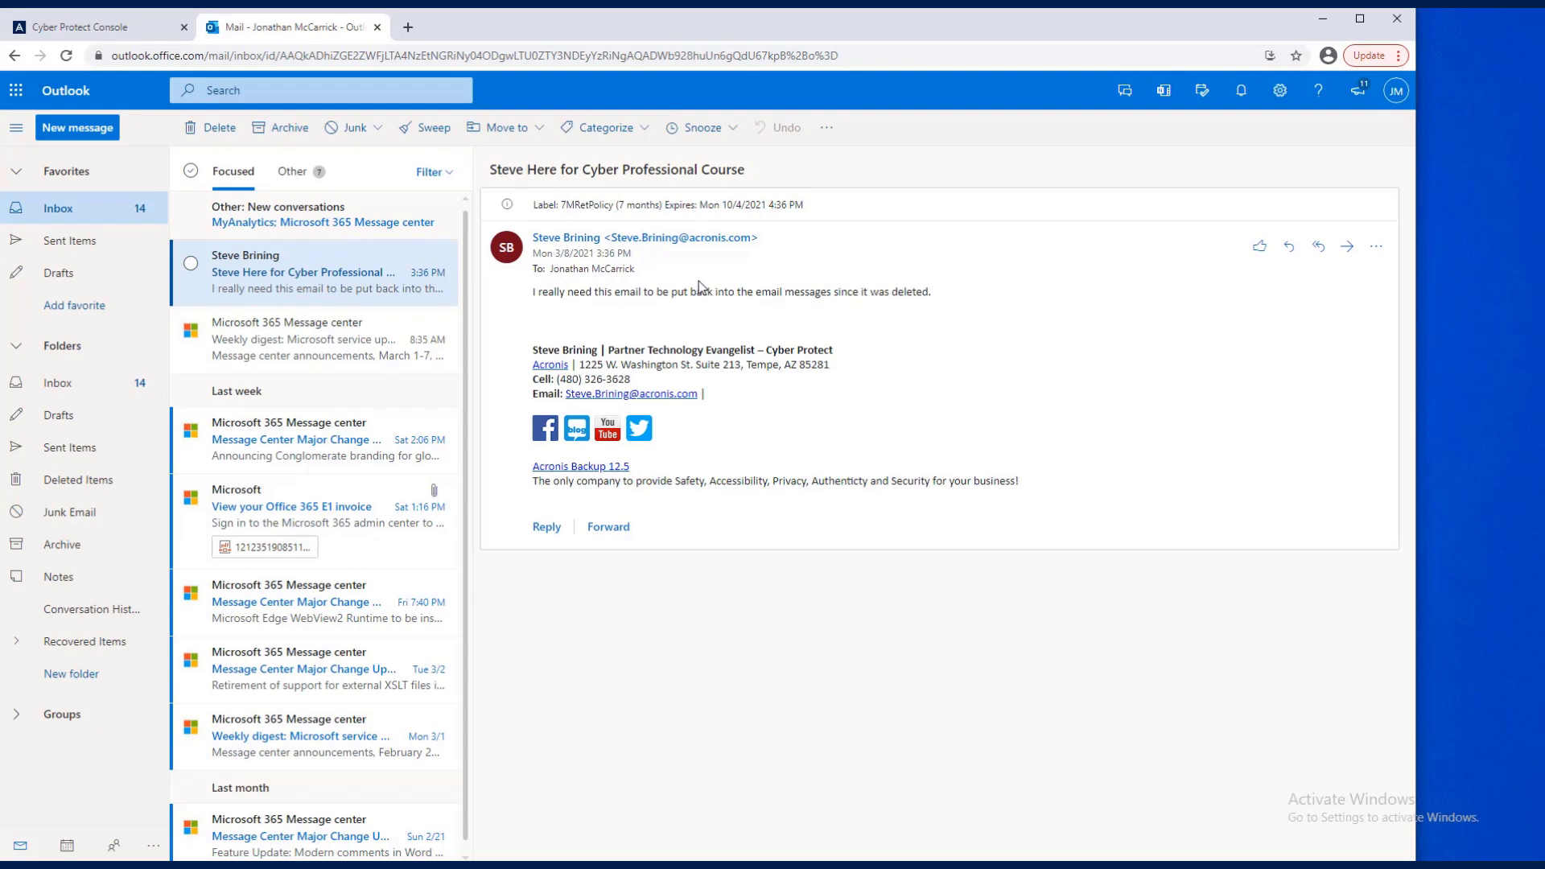
# In the backed-up mailbox, add the weekly digest, MyAnalytics and Mar 06 notification emails to the selection
pyautogui.click(117, 29)
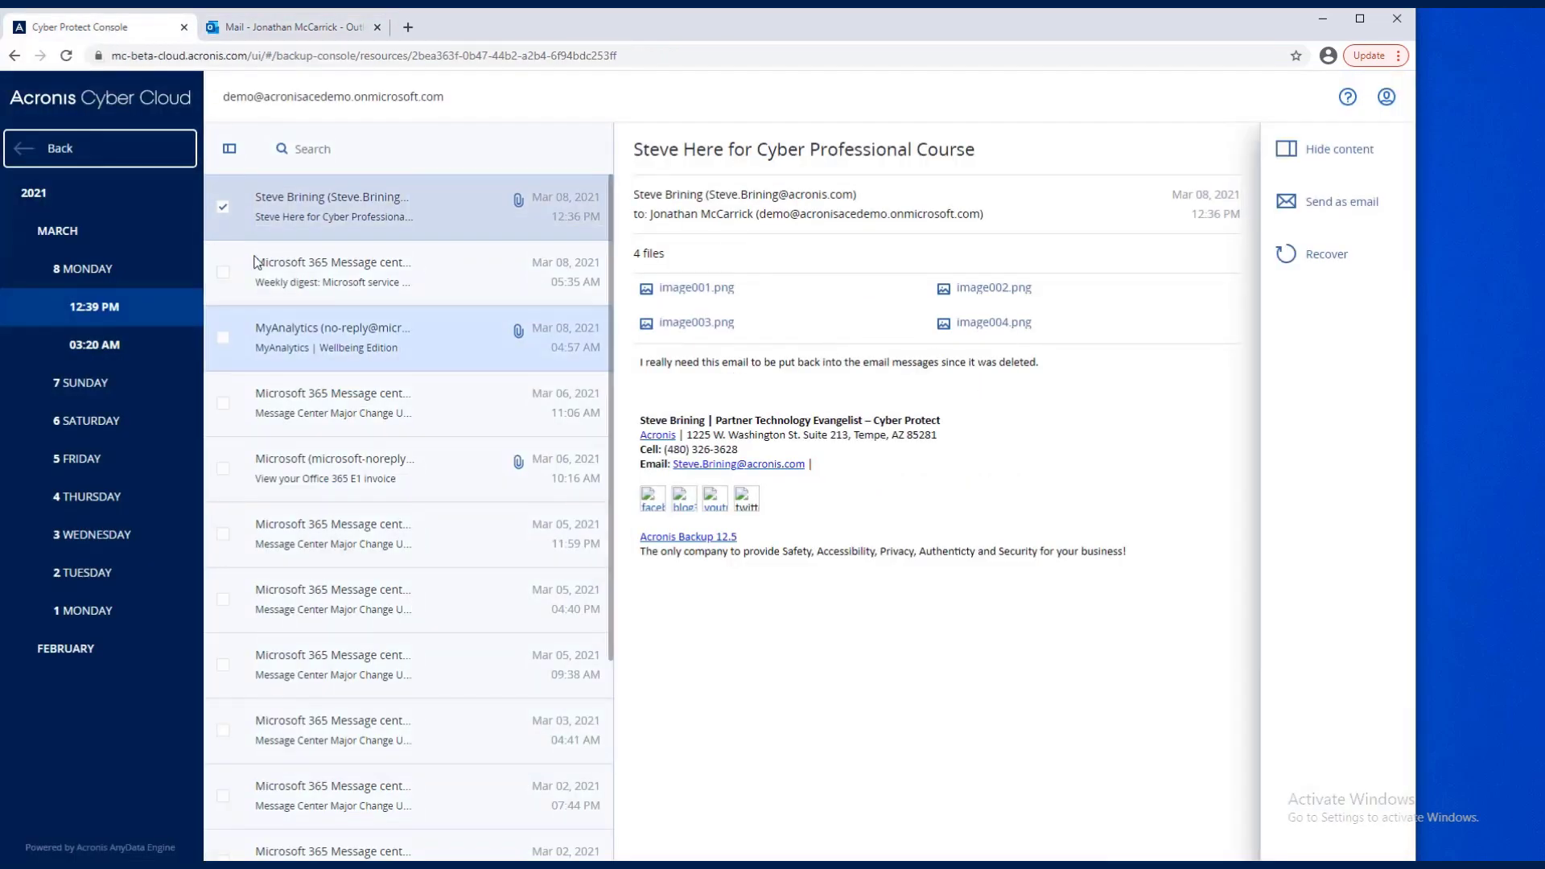
pyautogui.click(224, 275)
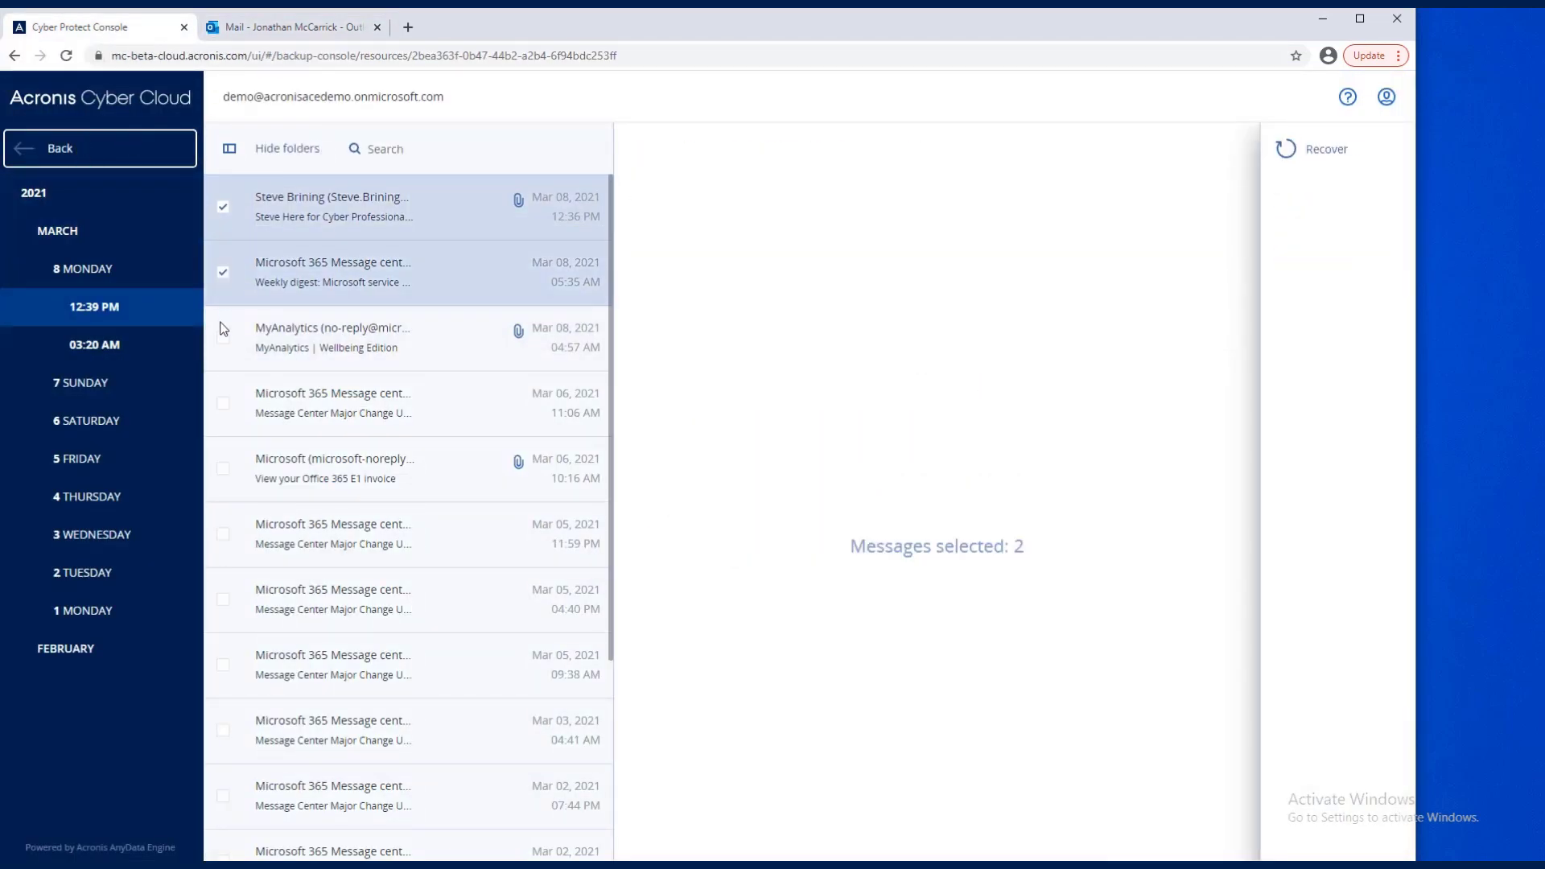
pyautogui.click(222, 341)
pyautogui.click(222, 402)
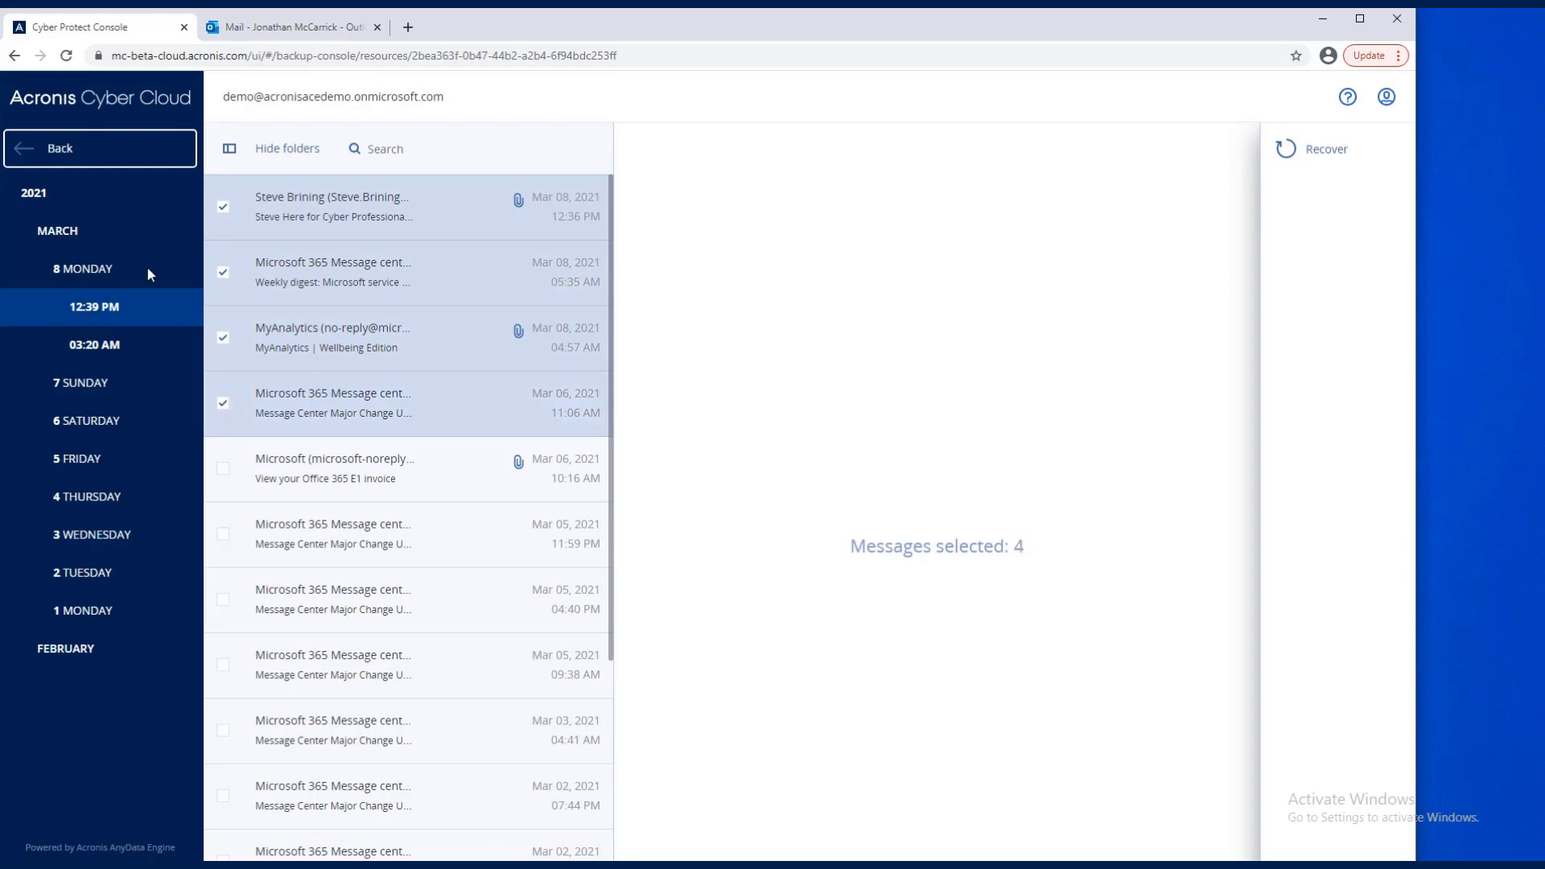
# Go back to the user's backup list and bring up recovery options for the 12:39 PM backup
pyautogui.click(123, 154)
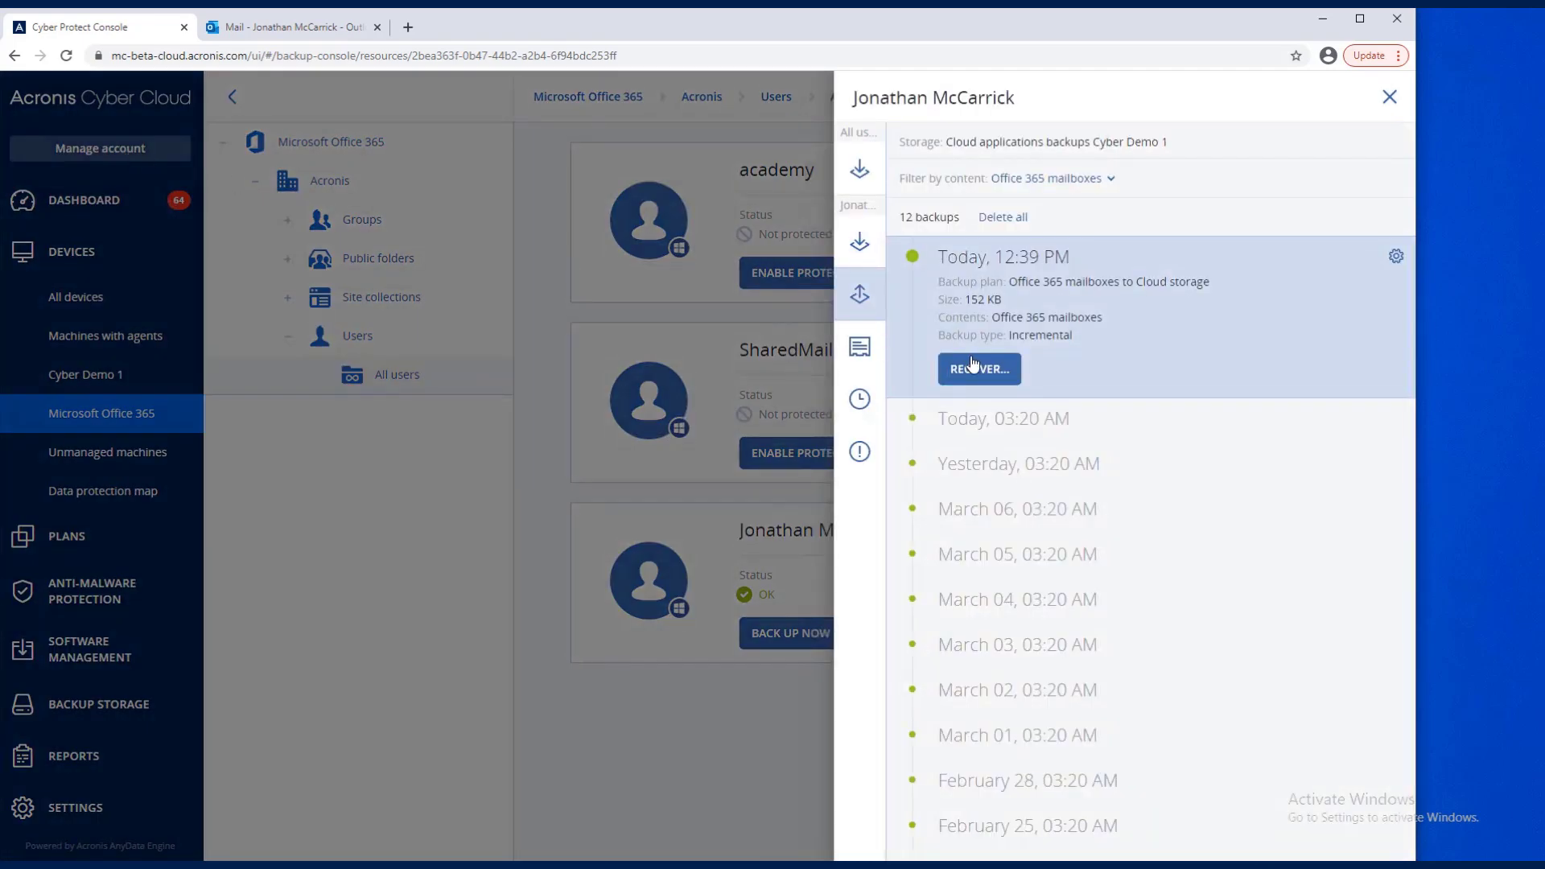
pyautogui.click(985, 369)
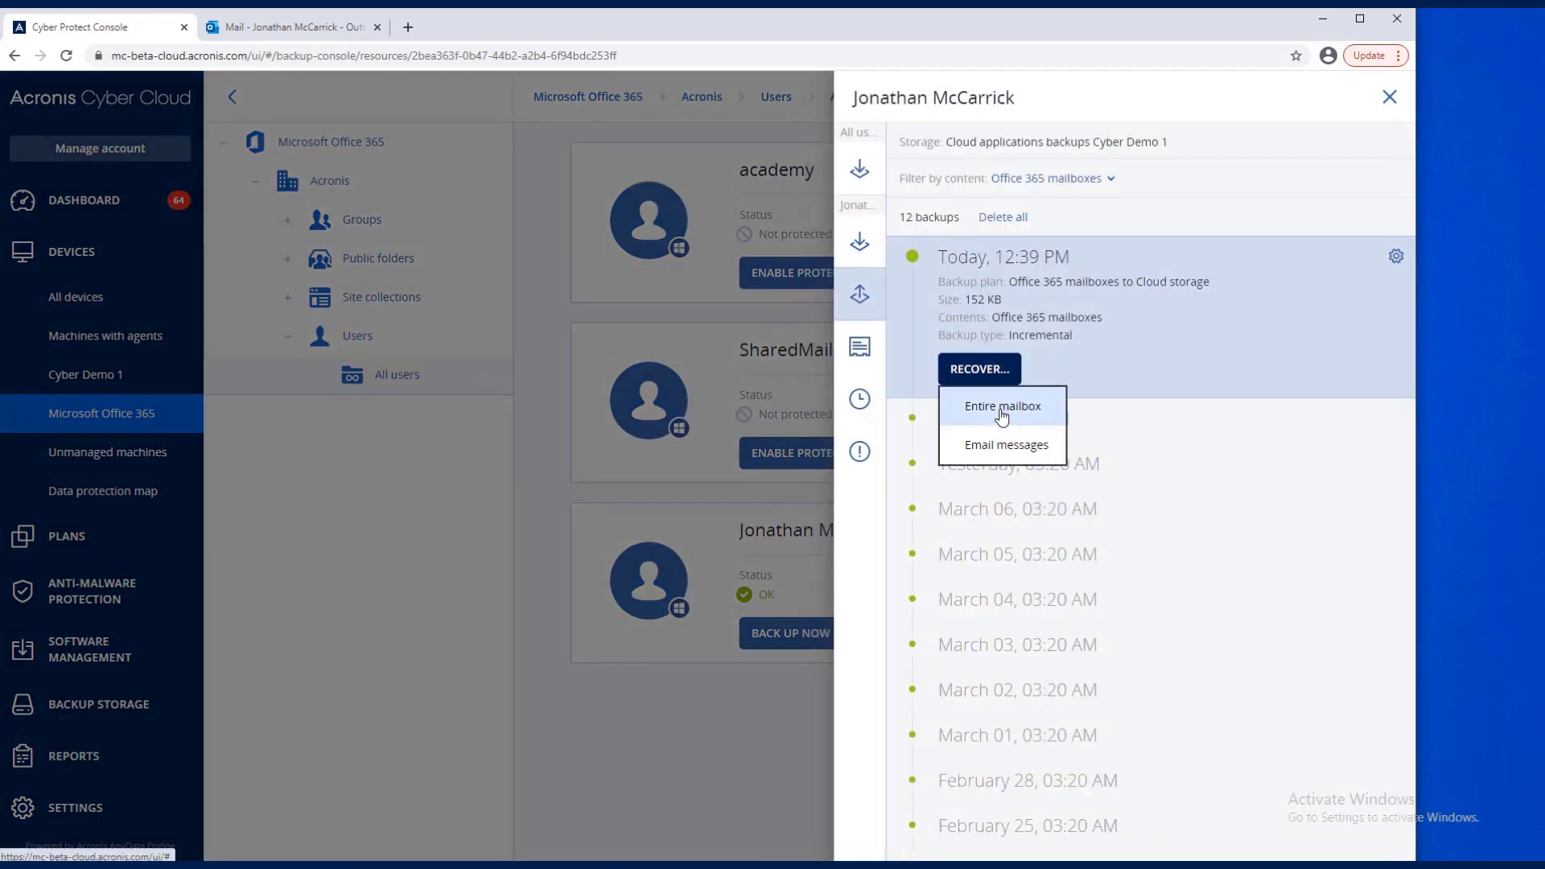
pyautogui.click(1002, 408)
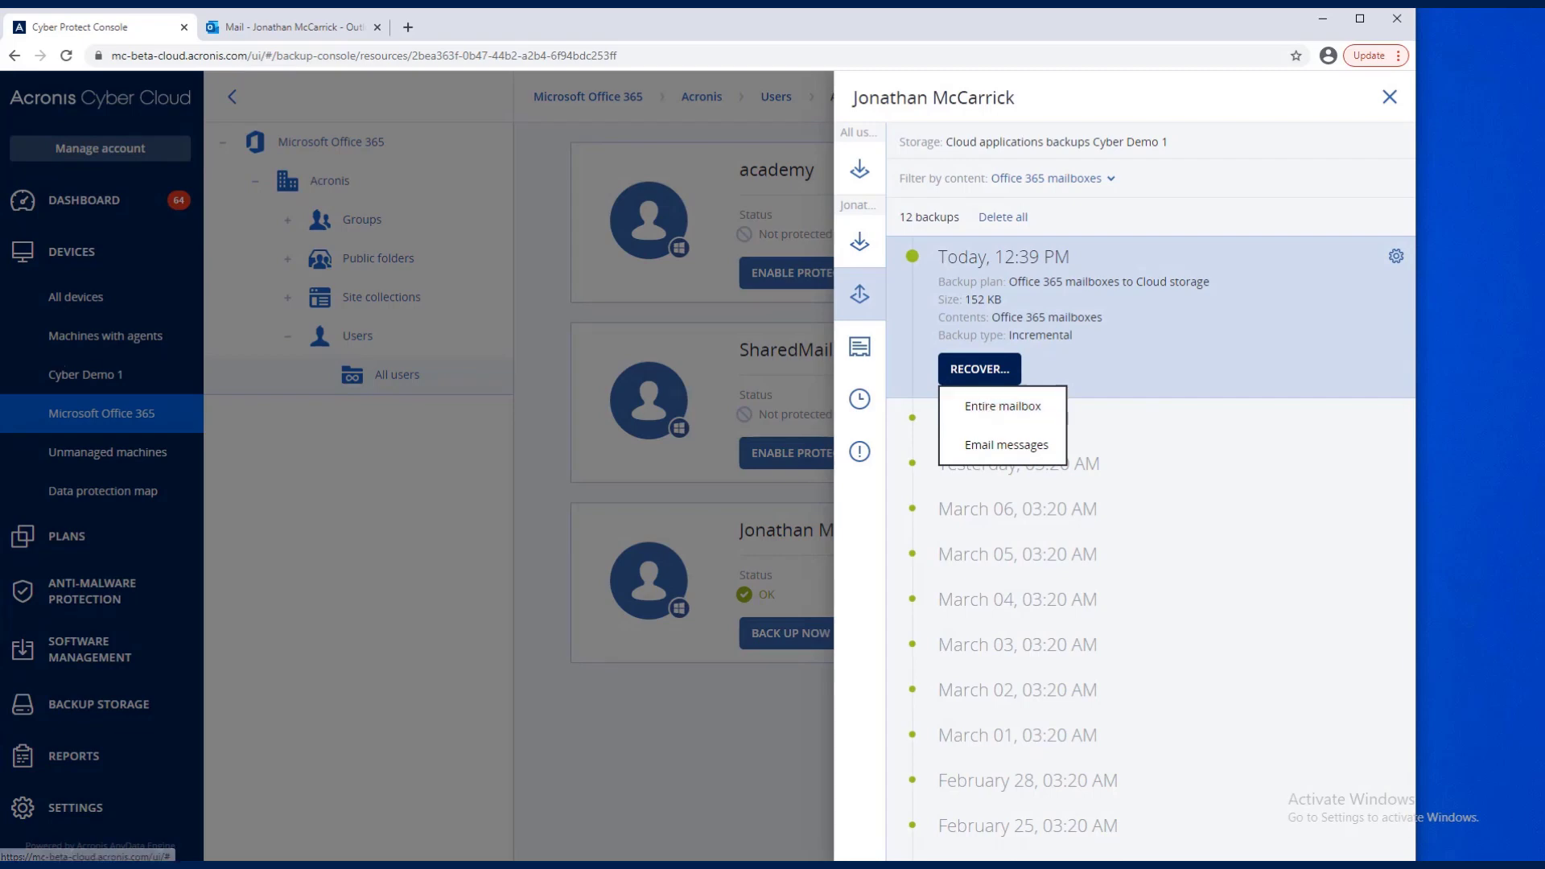